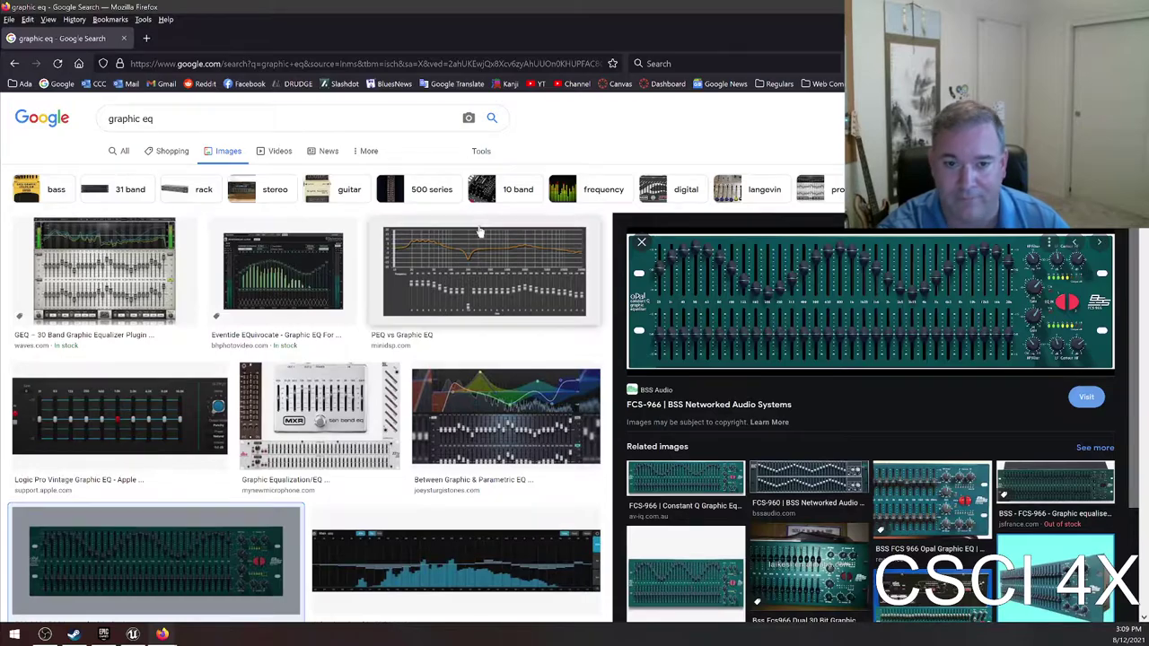
Switch from Google Images back to the Unreal Editor showing ThirdPersonExampleMap.
key(alt+Tab)
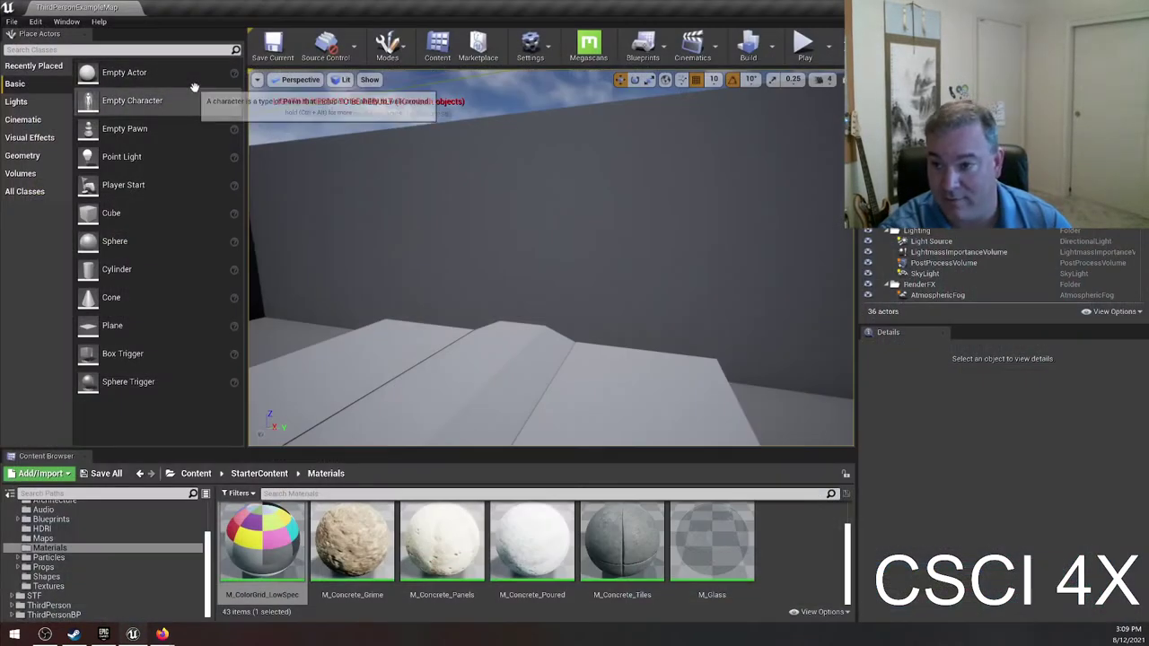
Look around the level, select the wall, and set the viewport to Brush Wireframe.
right_drag(390, 283, 389, 282)
right_drag(460, 263, 460, 263)
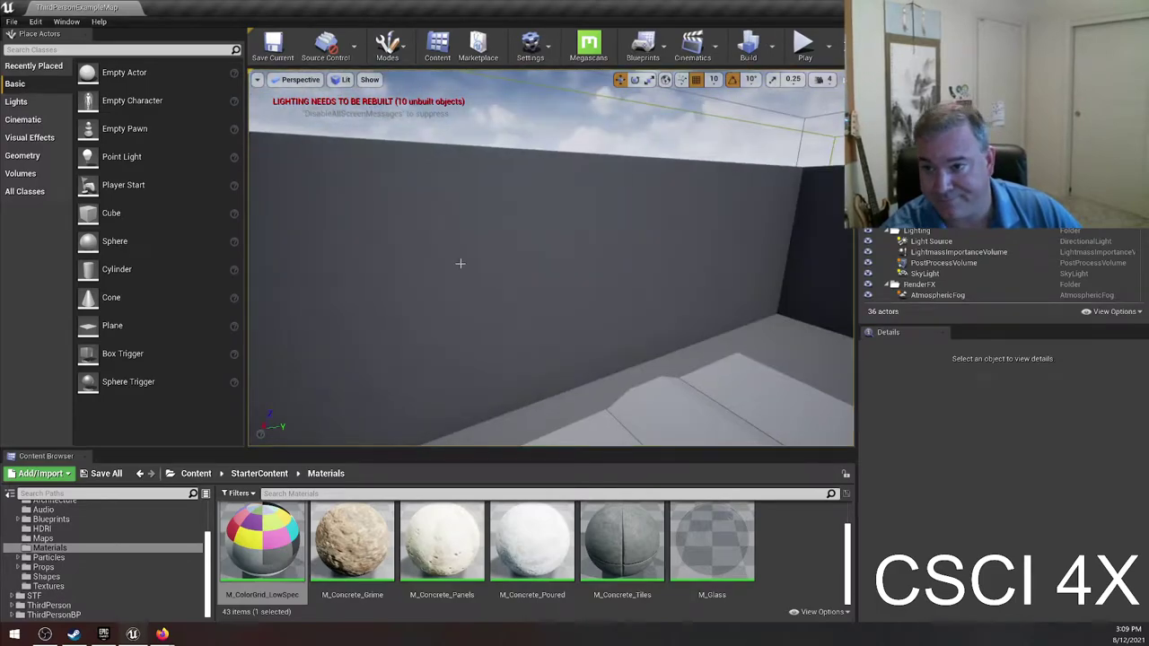
click(460, 263)
click(345, 79)
click(368, 130)
Orbit the camera through the wireframe level, then launch Firefox on DuckDuckGo.
right_drag(654, 294, 654, 294)
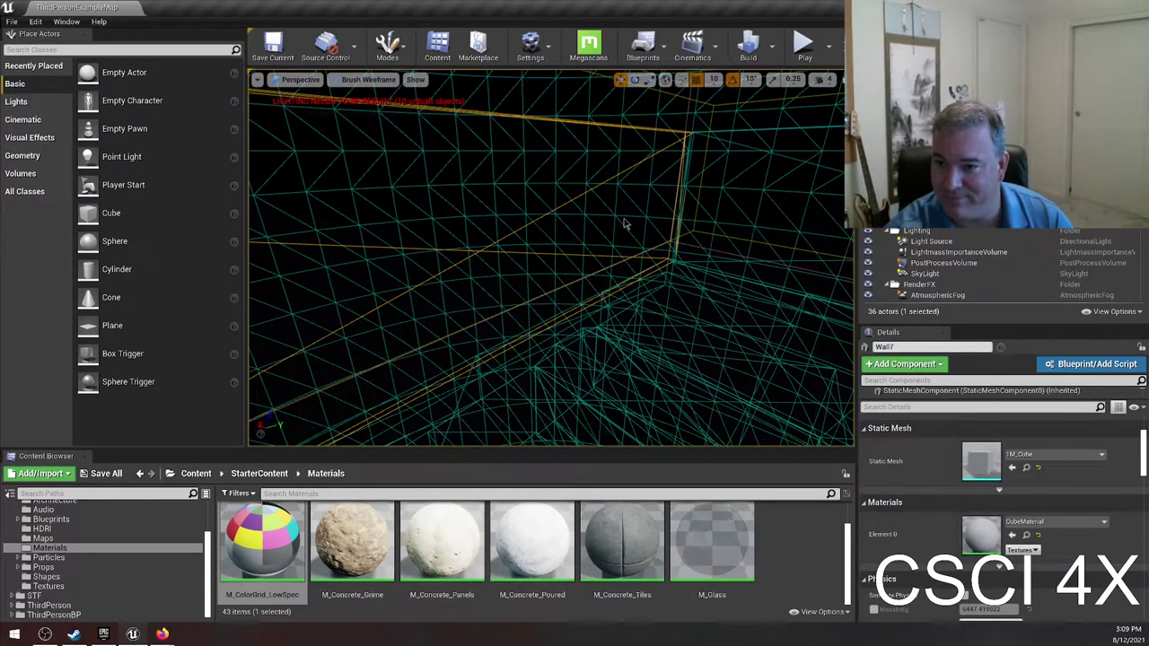
right_drag(629, 225, 628, 225)
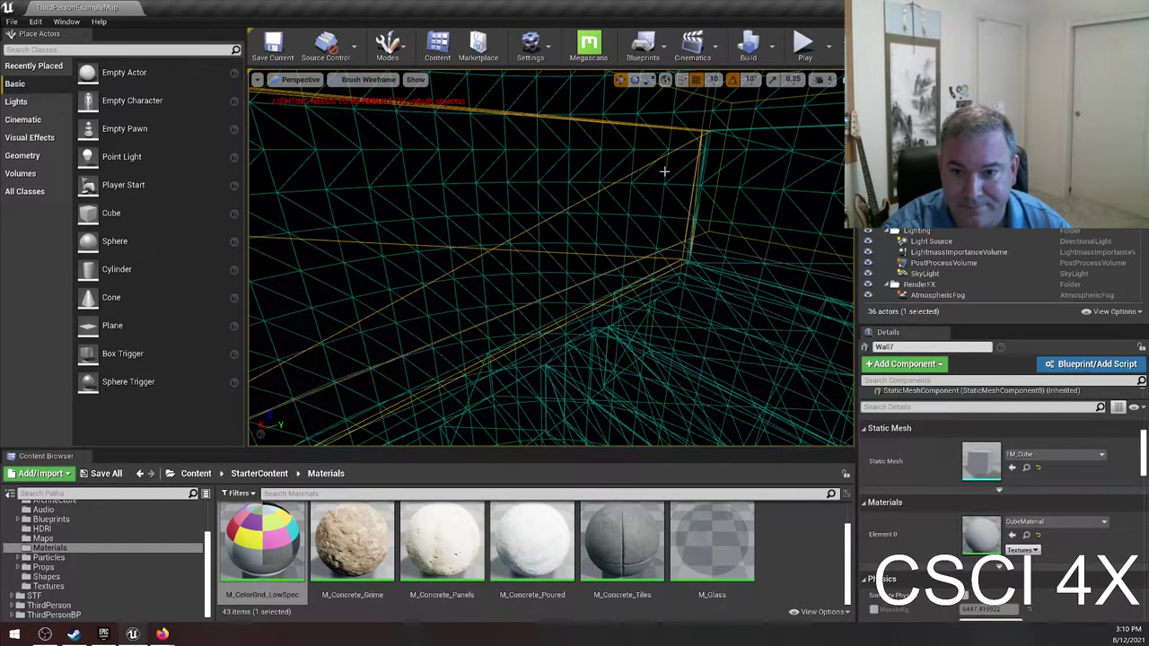
click(76, 634)
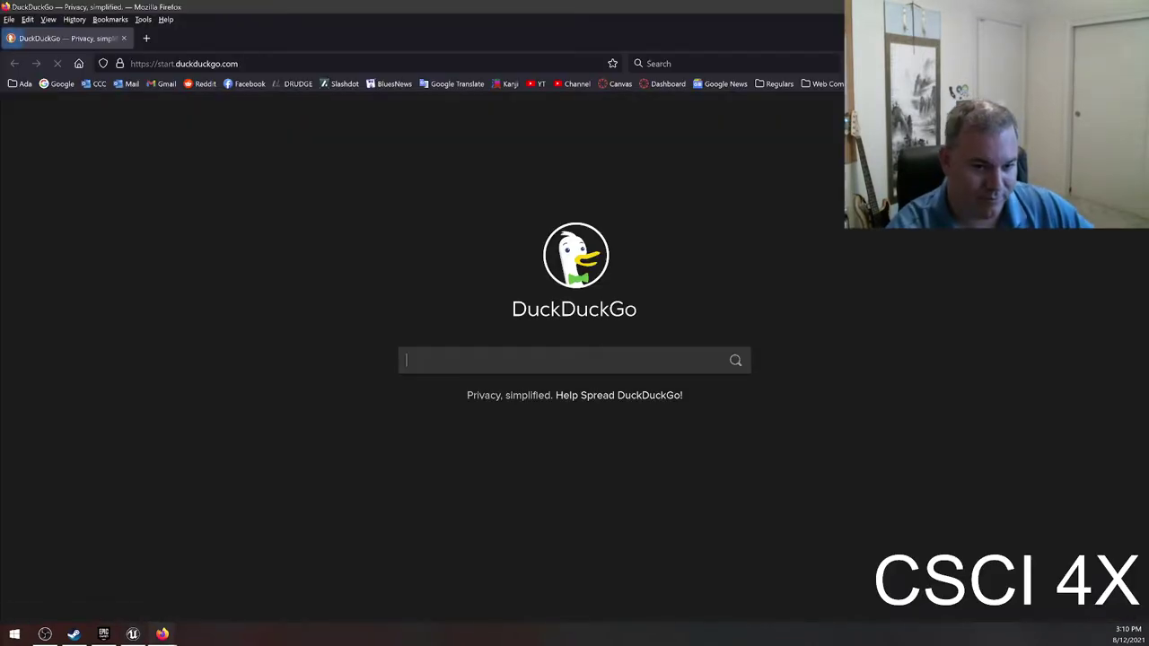
Search DuckDuckGo for 'battlezone' and show the image results.
text(battlezone)
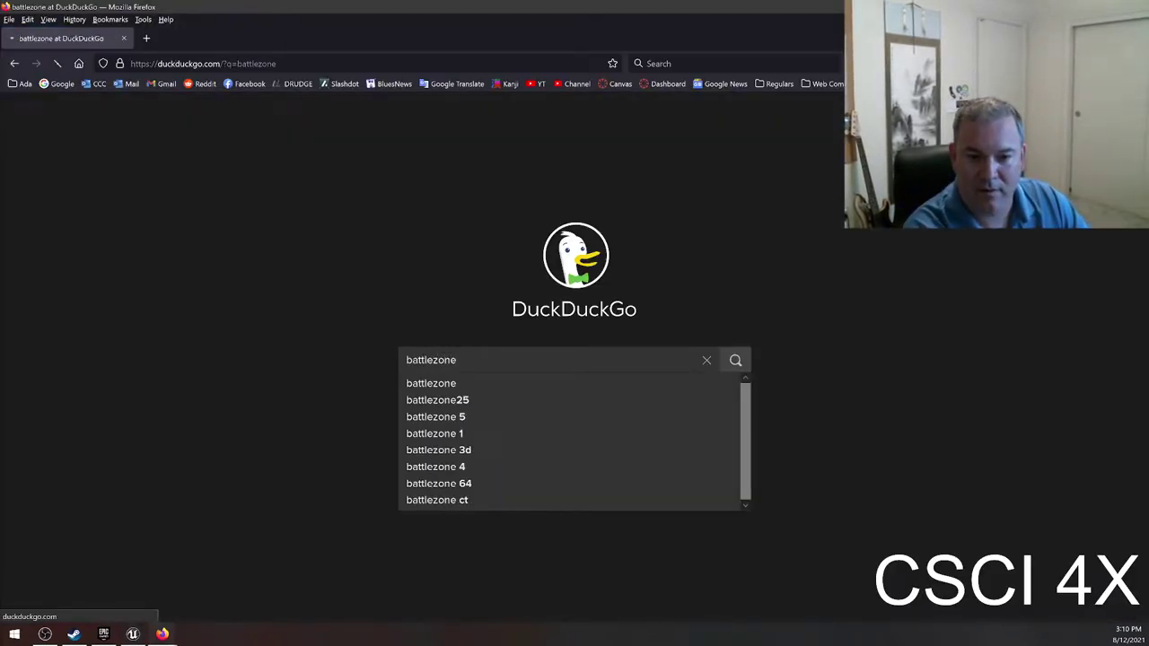
key(Return)
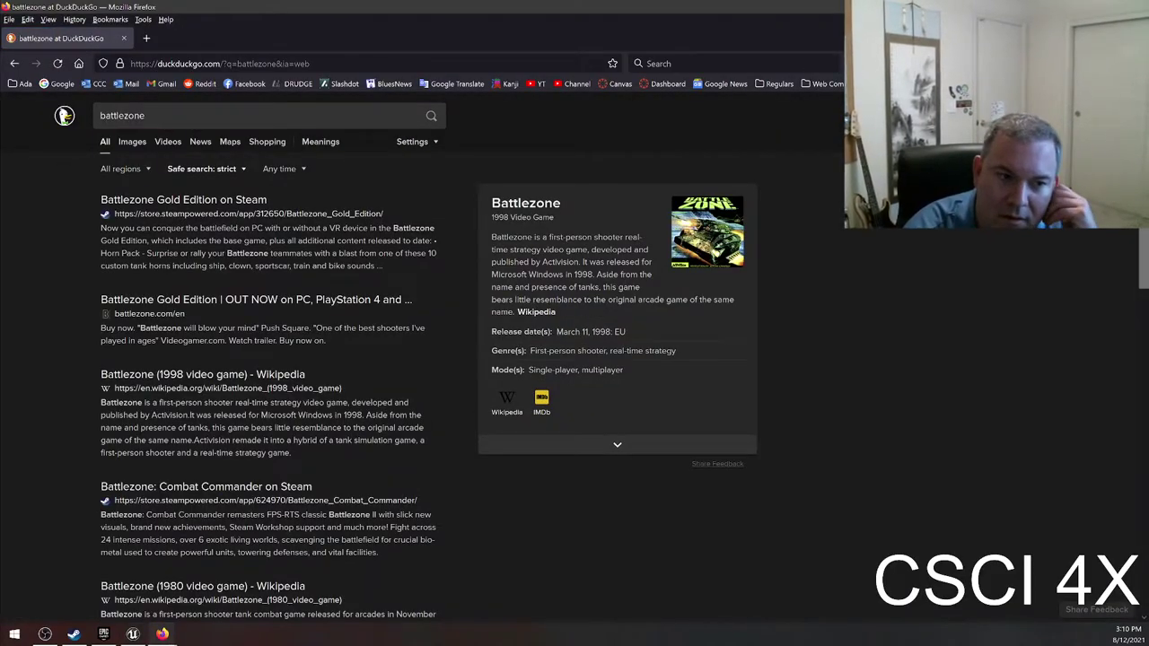
click(132, 142)
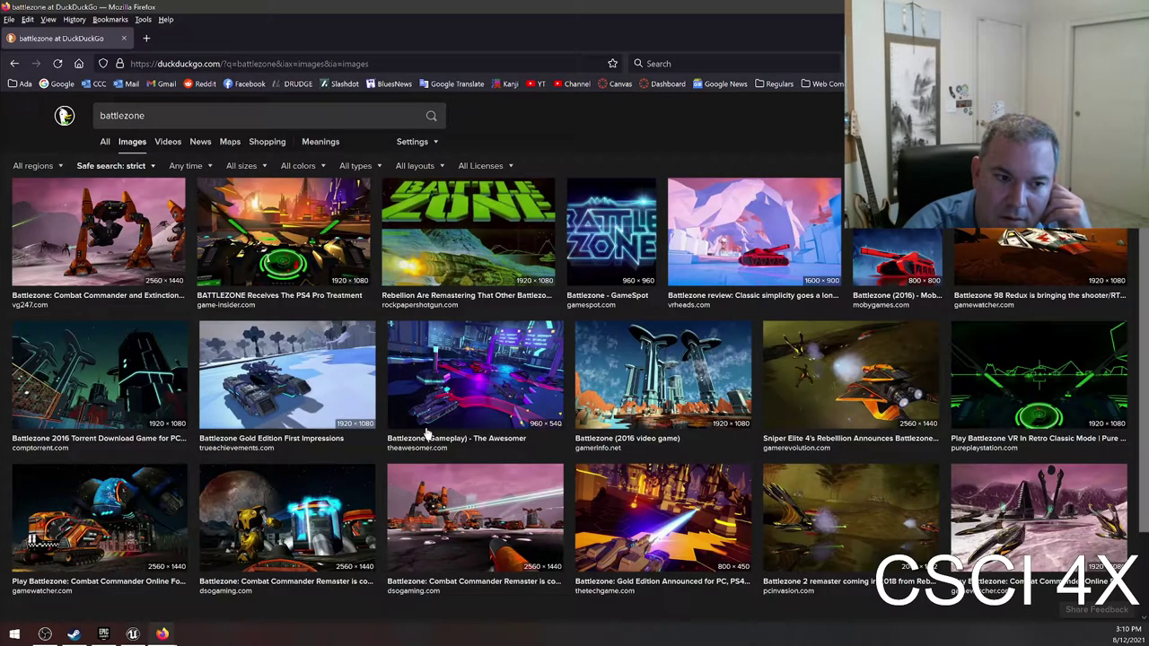
View the Play Battlezone VR image, then open the Battlezone (1998 video game) article.
click(1053, 392)
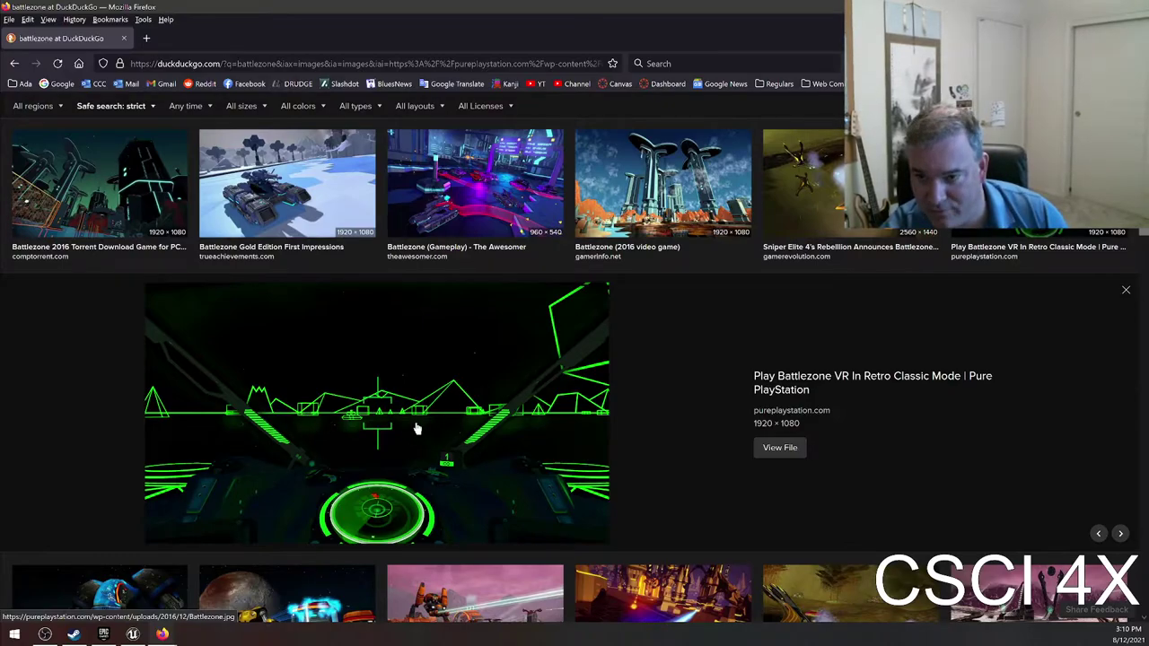
scroll(528, 499, down, 3)
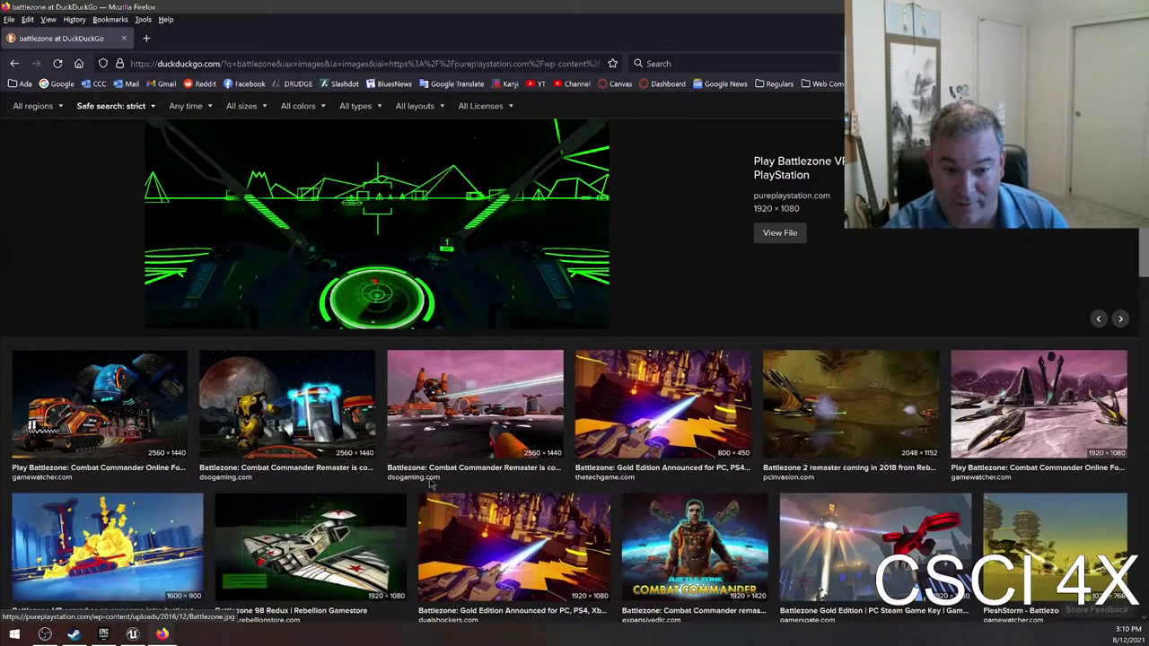
scroll(431, 487, up, 5)
scroll(876, 499, down, 10)
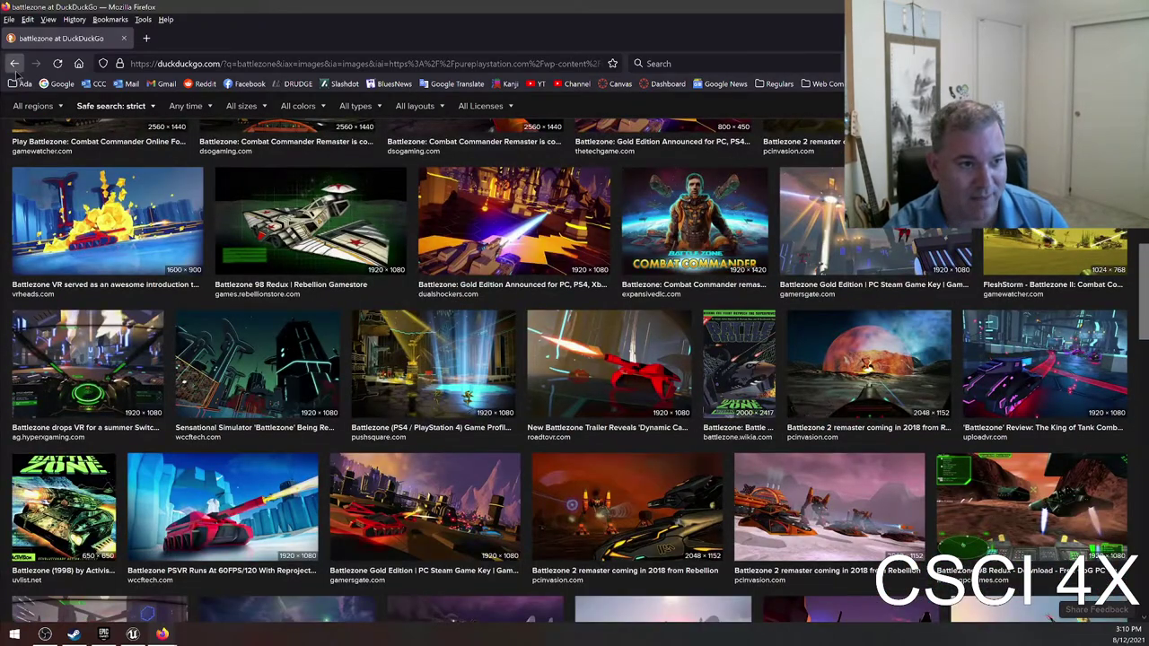
click(14, 63)
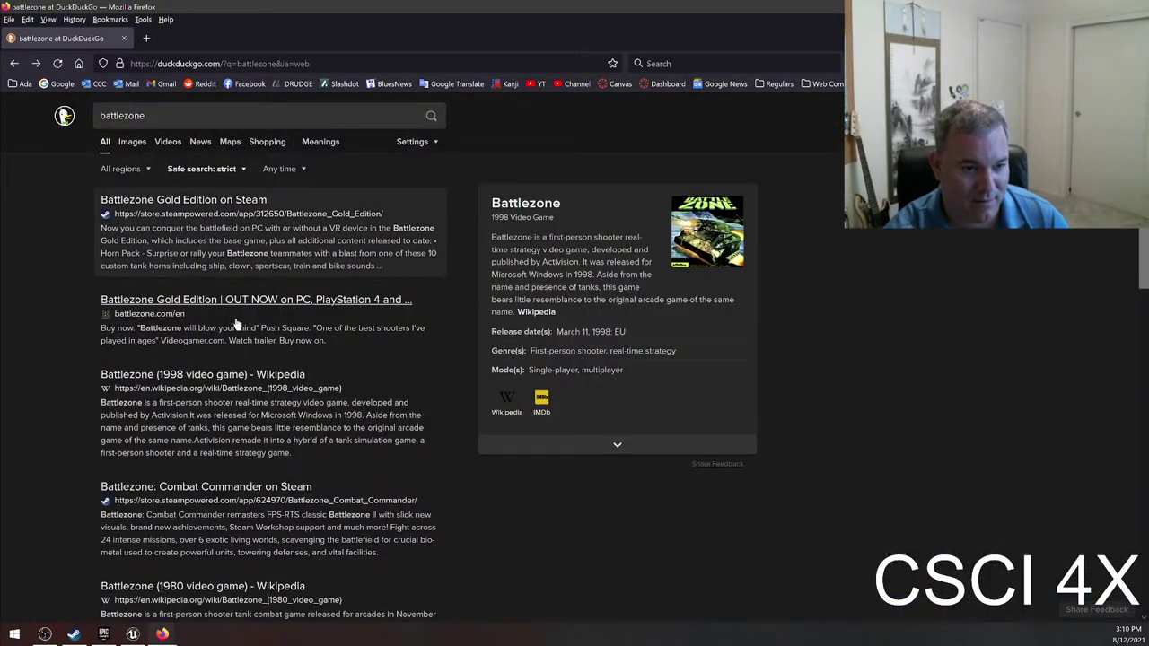
click(206, 377)
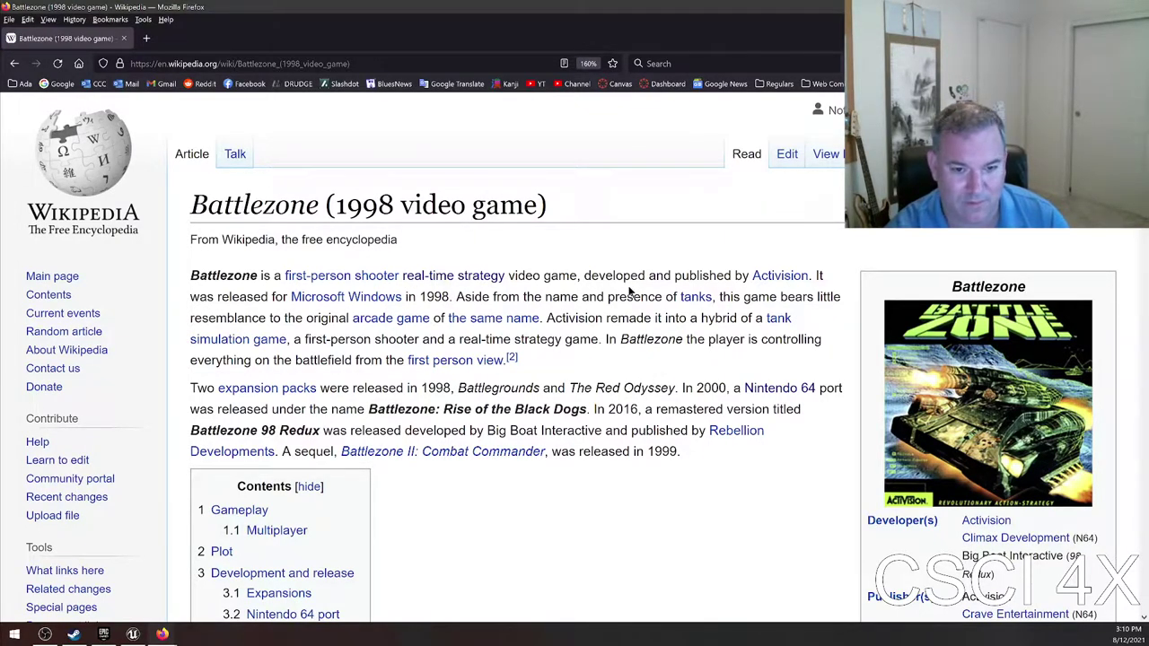
Scroll through the 1998 Battlezone article and go back to the search results.
scroll(624, 292, down, 15)
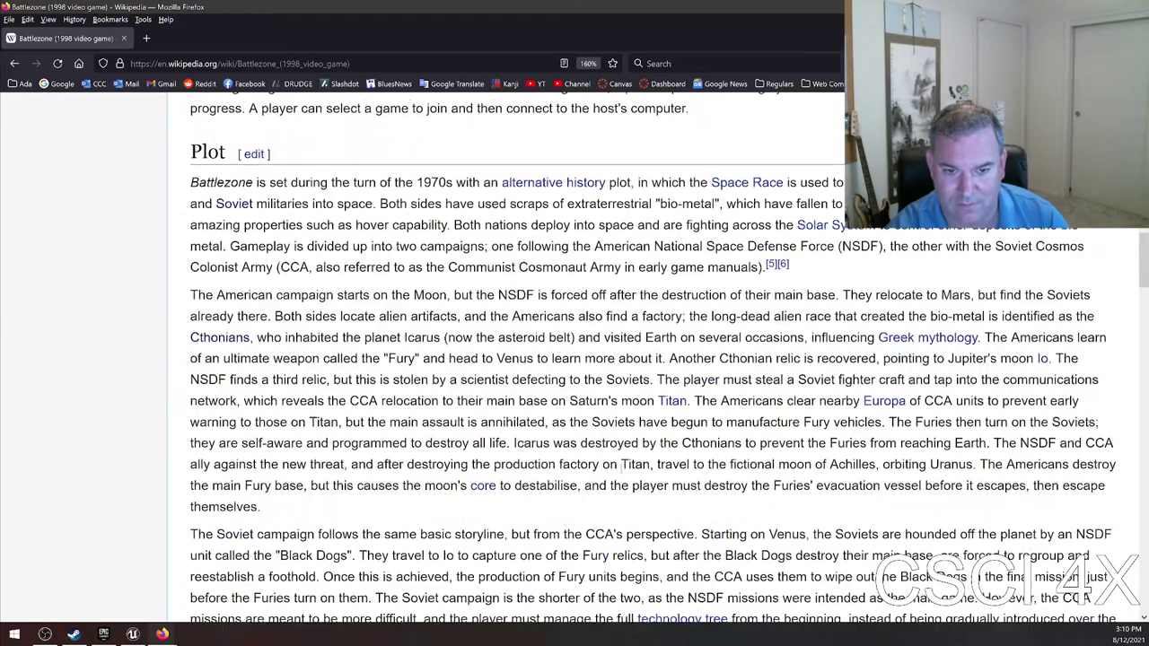
scroll(634, 500, down, 15)
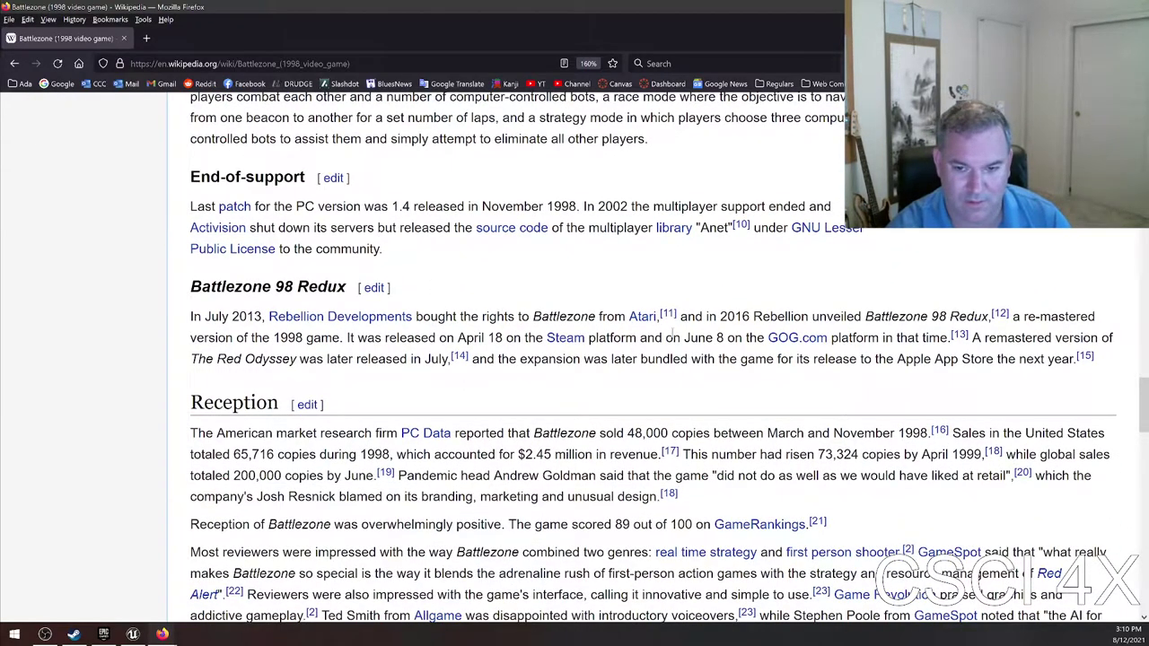
click(15, 63)
Search for '3d tank game 1980s' and open the Battlezone (1980 video game) article.
click(198, 120)
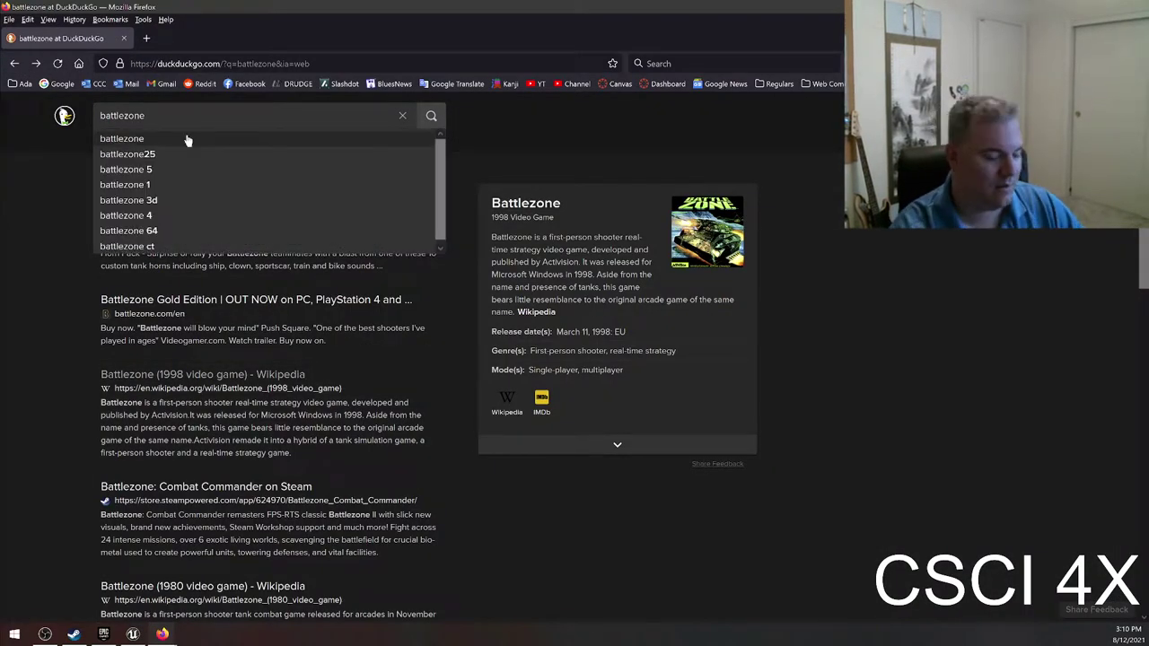
key(ctrl+a)
text(3d tank )
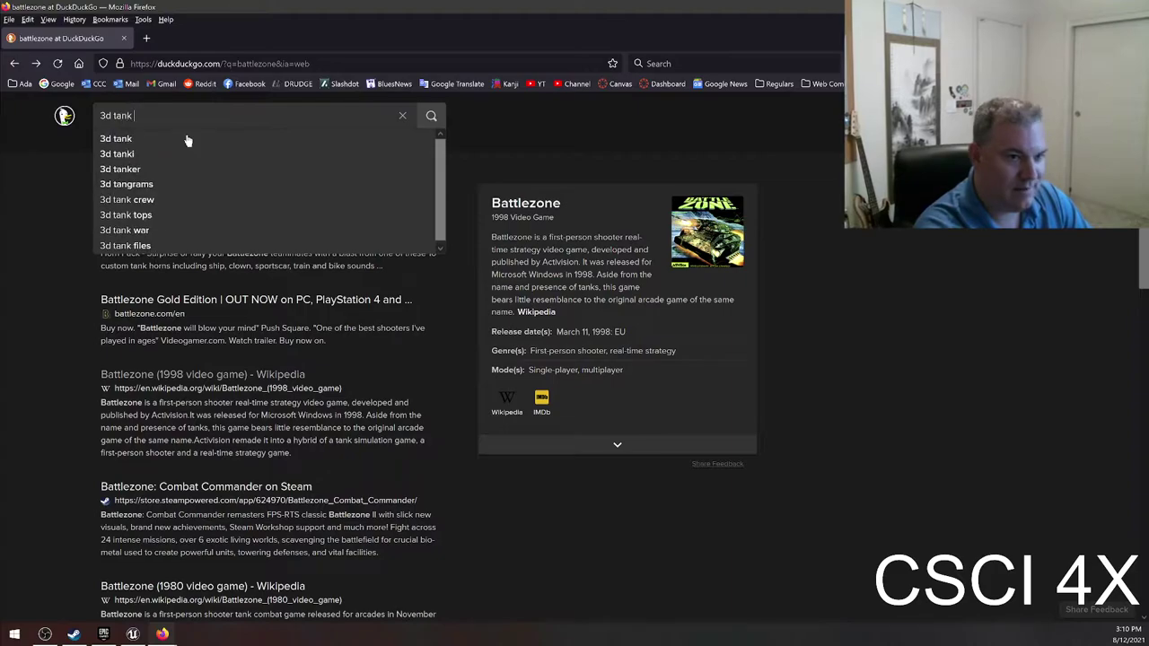
text(game 1980s)
key(Return)
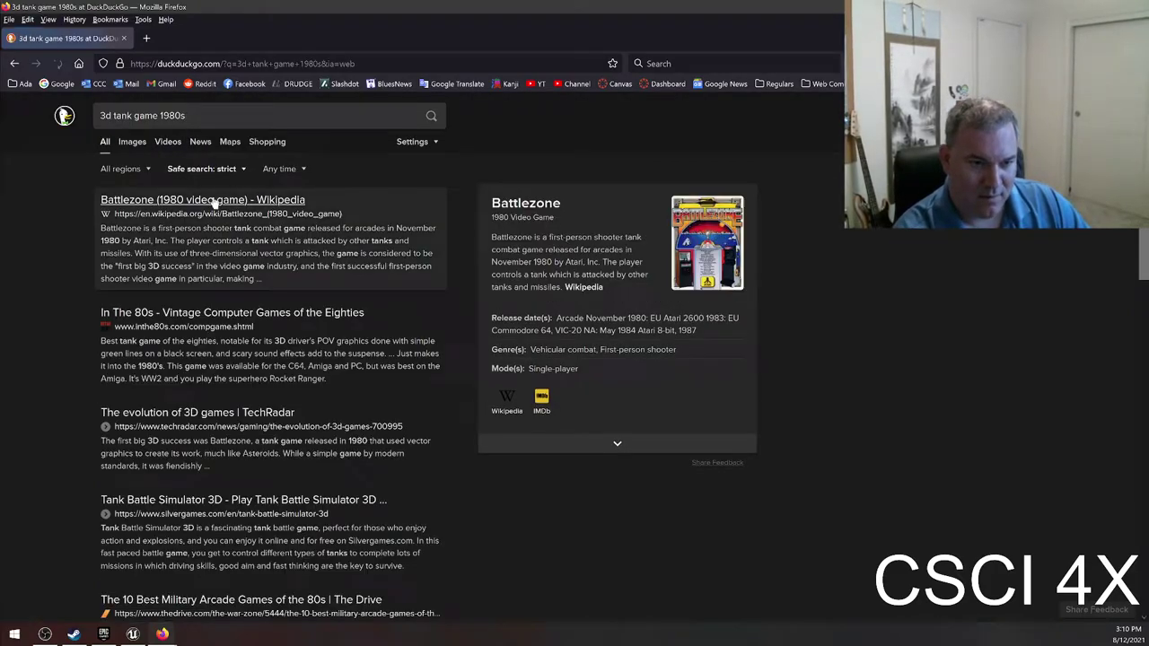
click(225, 199)
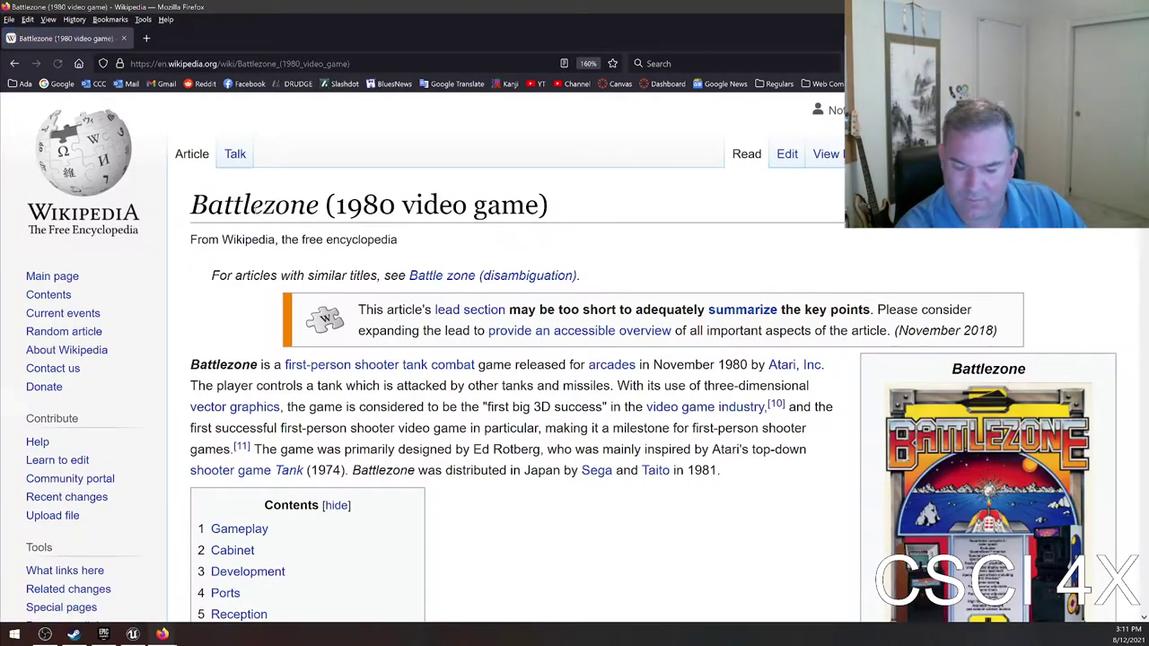
Go back to the search results and return to the 1980 Battlezone article.
key(alt+Left)
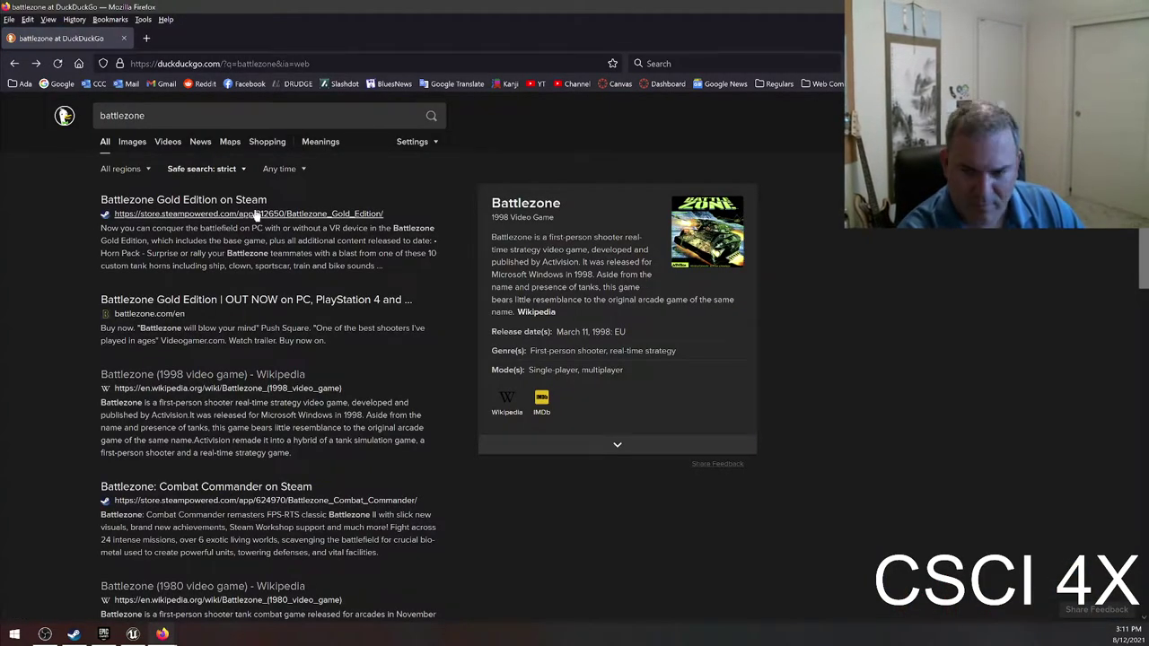
key(alt+Right)
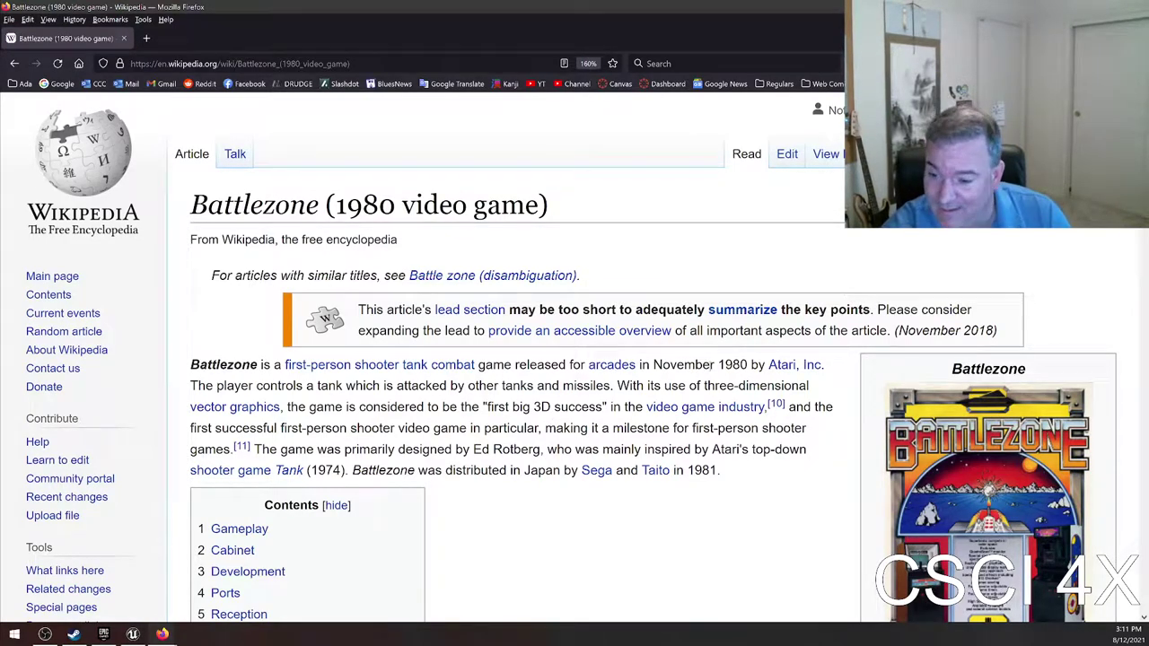
scroll(733, 386, down, 3)
scroll(737, 391, up, 3)
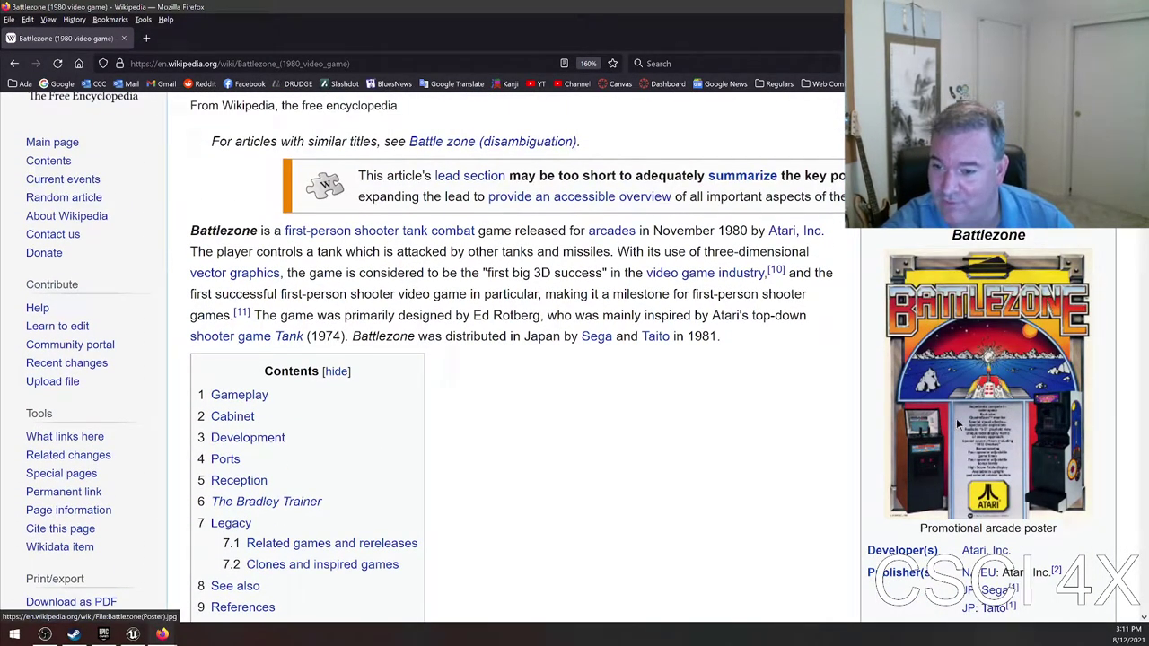
Enlarge the promotional arcade poster and flip through the article's gallery images.
click(988, 378)
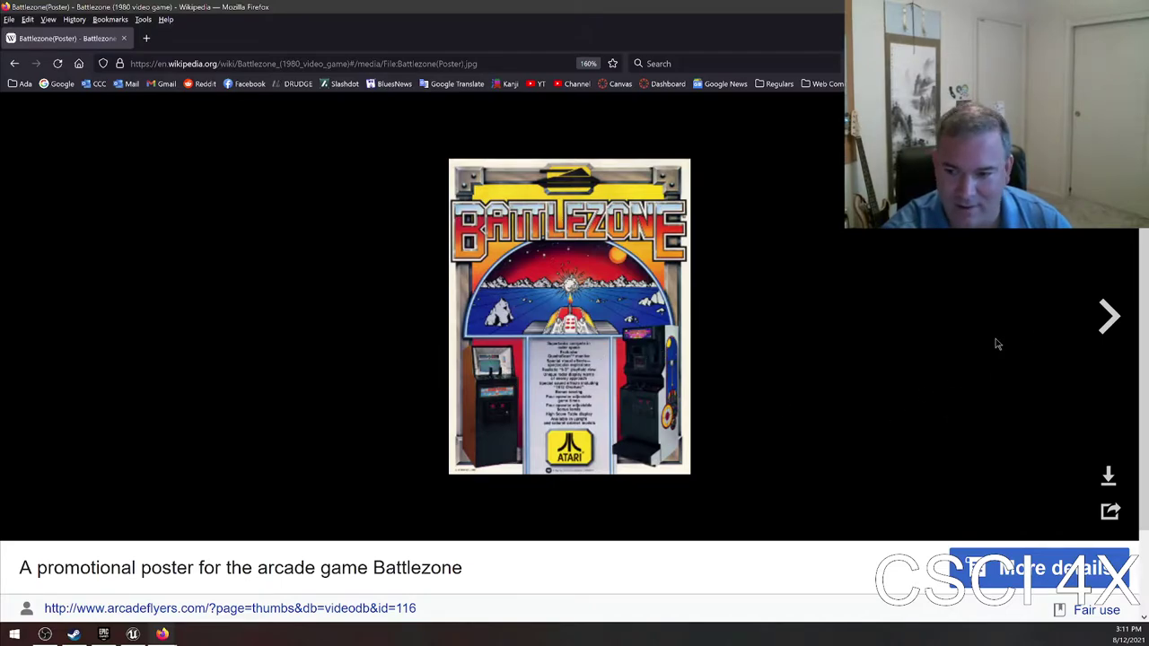
click(1111, 312)
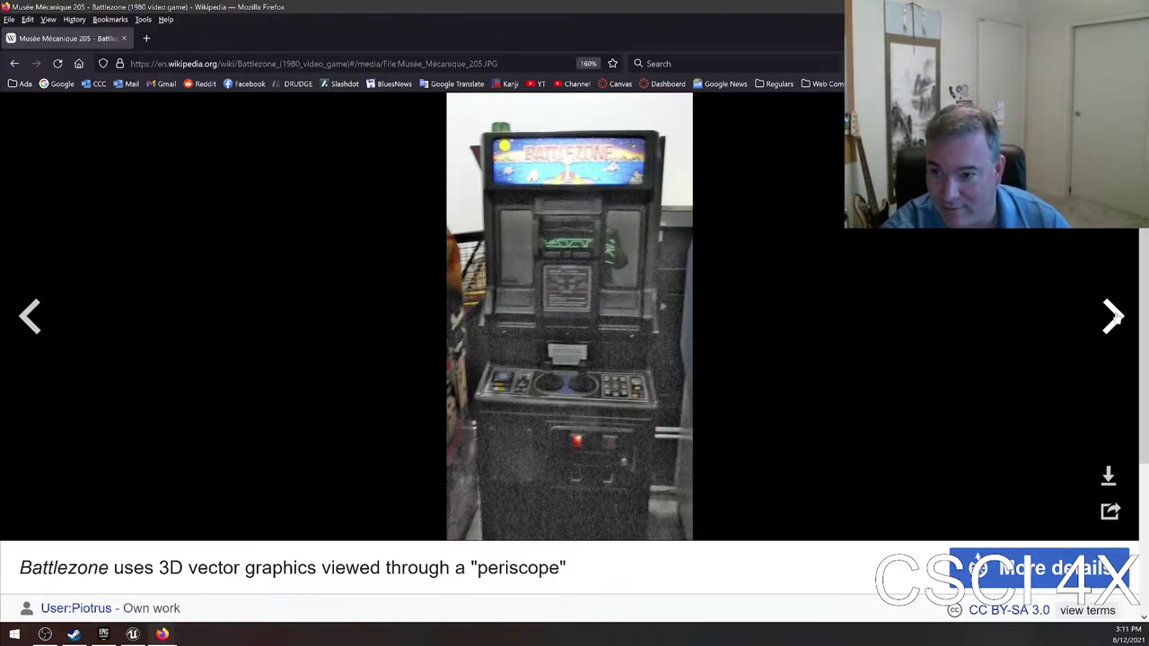
click(1112, 314)
click(1111, 314)
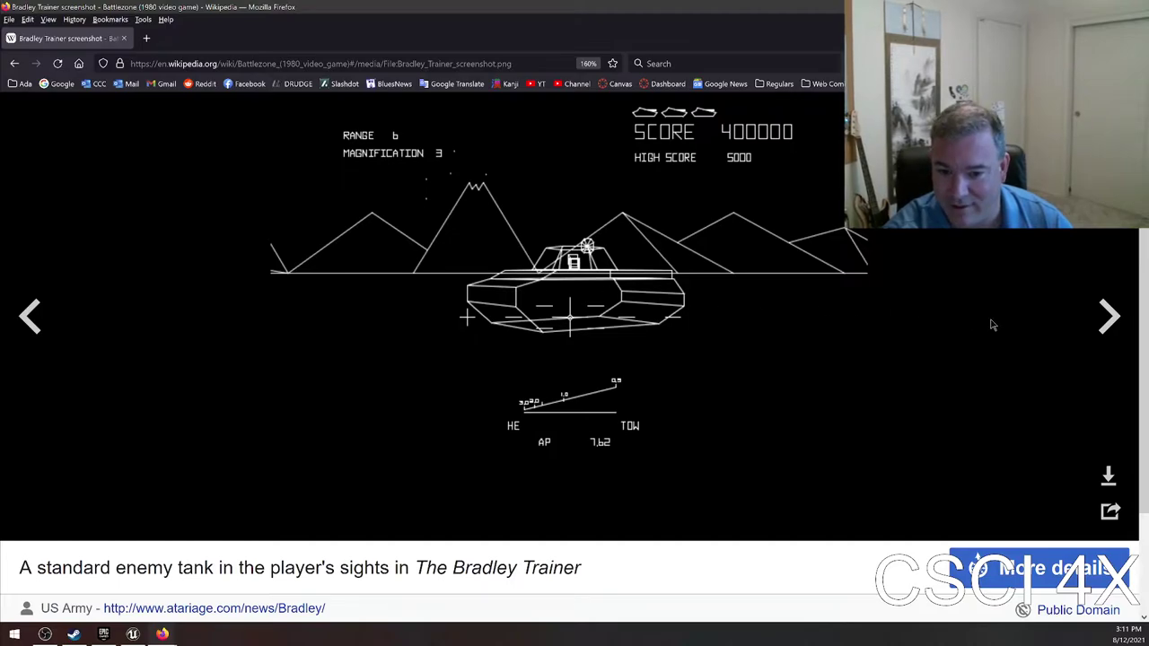
click(1112, 314)
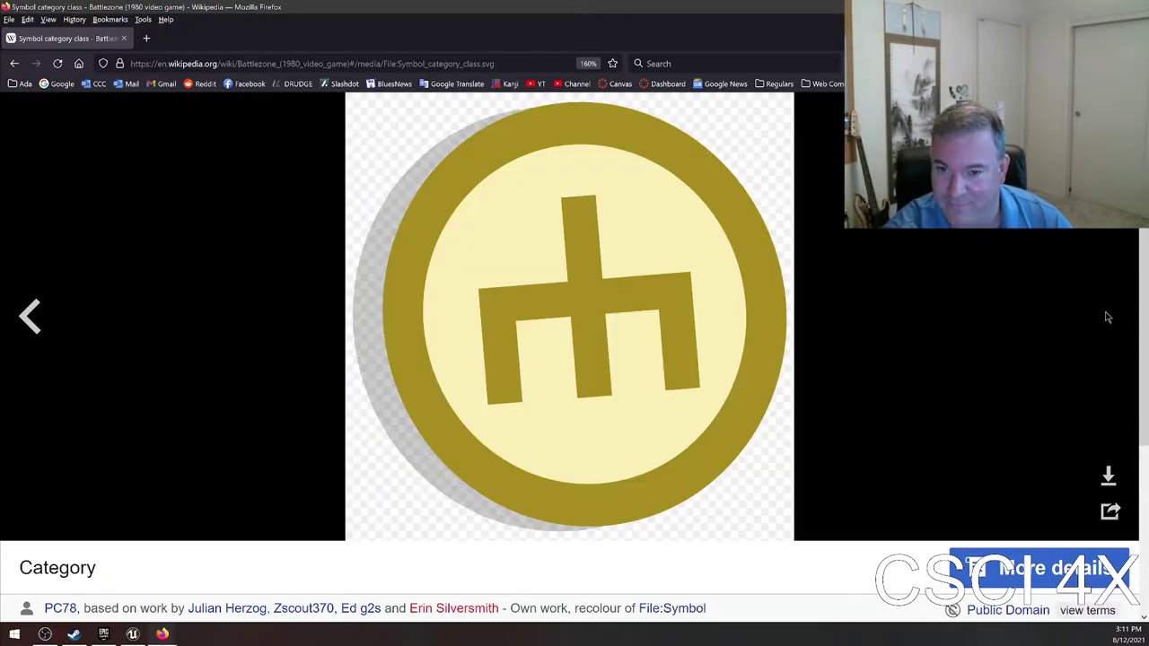
Leave the image viewer and scroll back to the top of the Battlezone (1980) article.
click(15, 63)
click(14, 63)
click(37, 65)
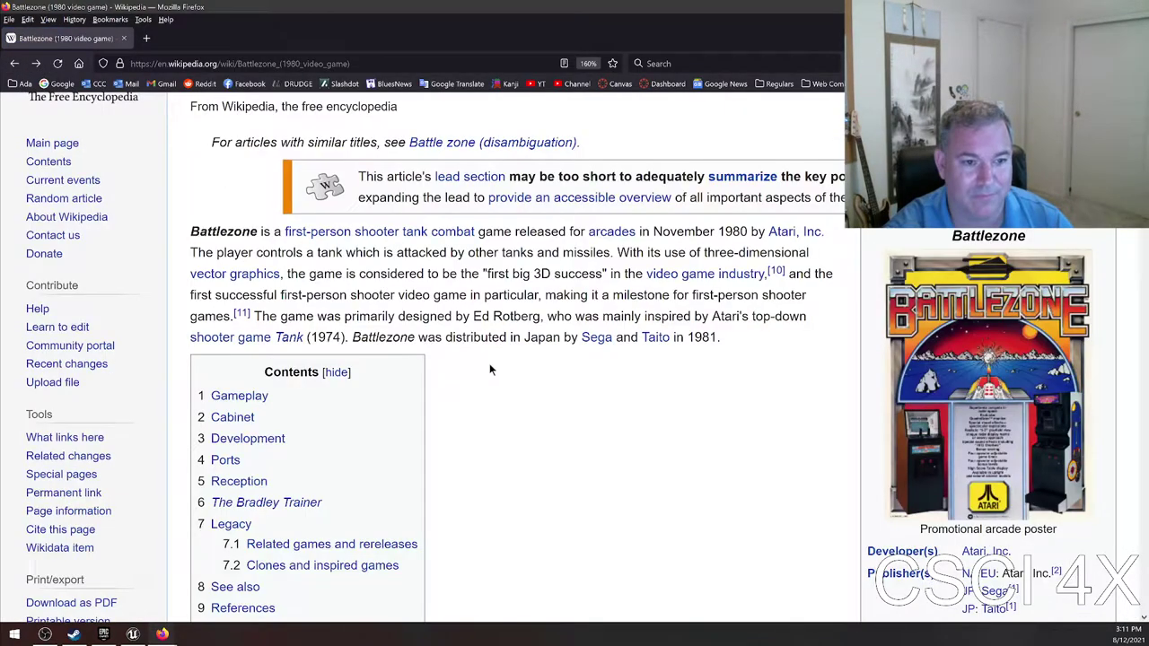
scroll(557, 398, down, 5)
ctrl+scroll(574, 381, up, 5)
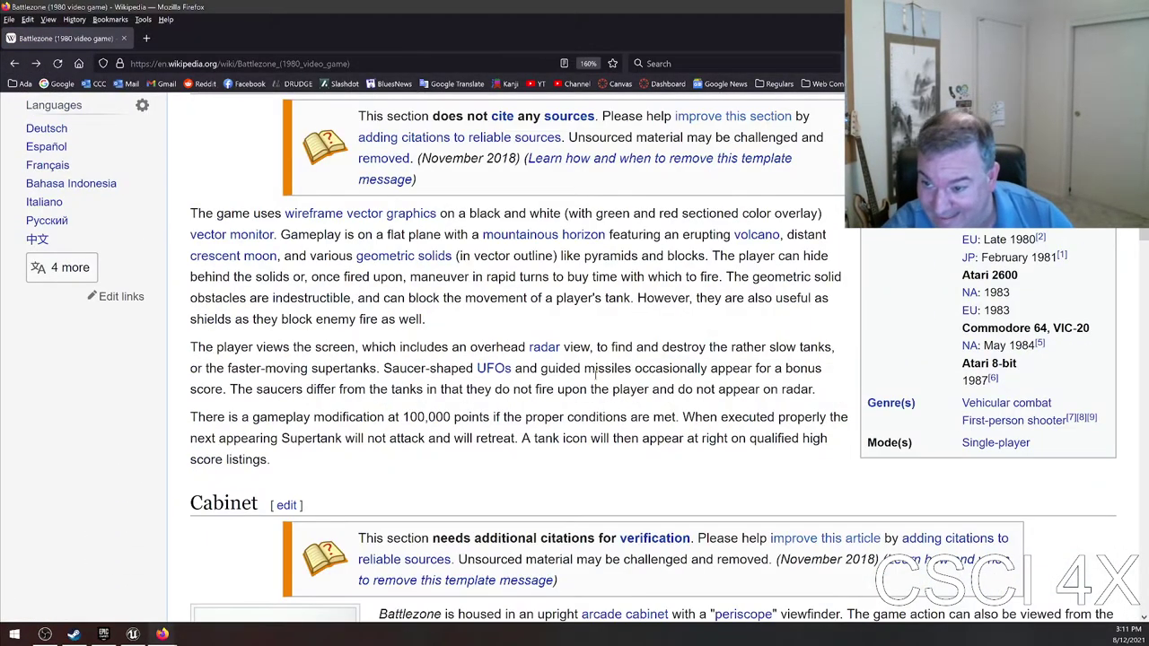
scroll(593, 368, up, 10)
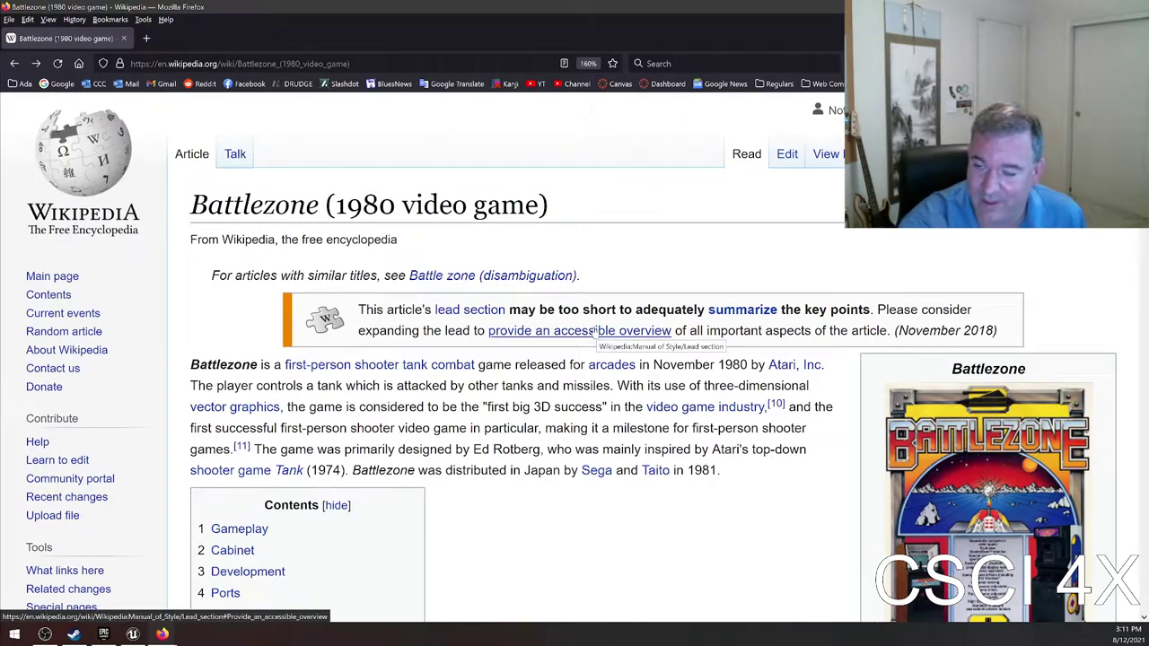
Resize the browser window and search Wikipedia for 'space invaders'.
drag(685, 31, 543, 182)
click(798, 306)
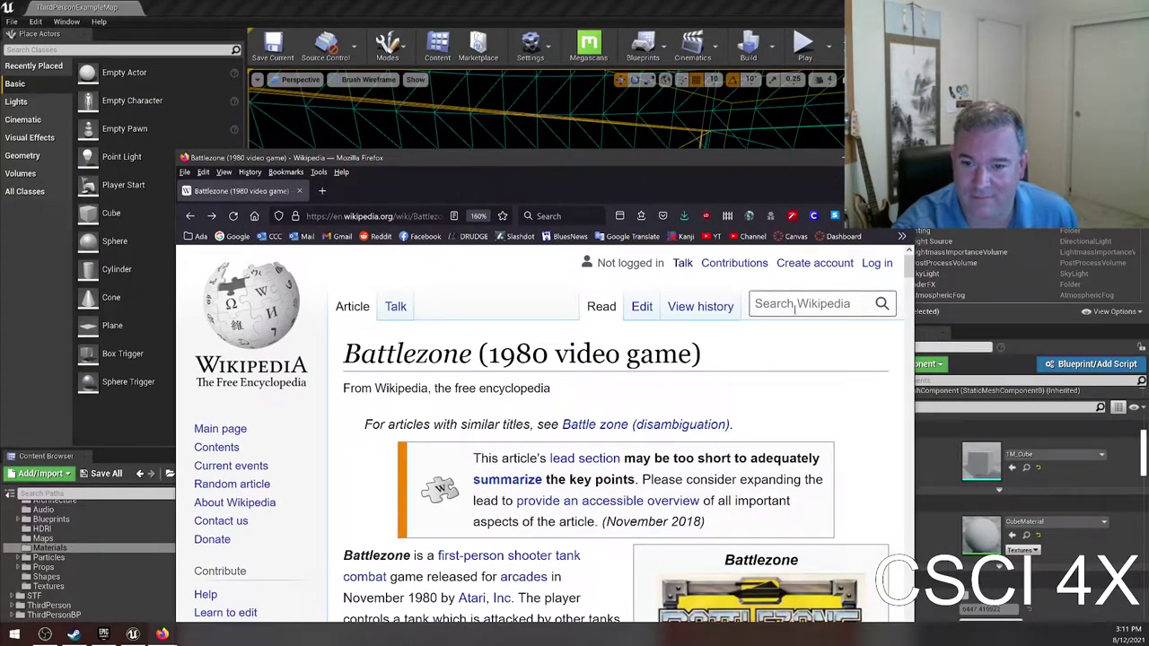
text(spa)
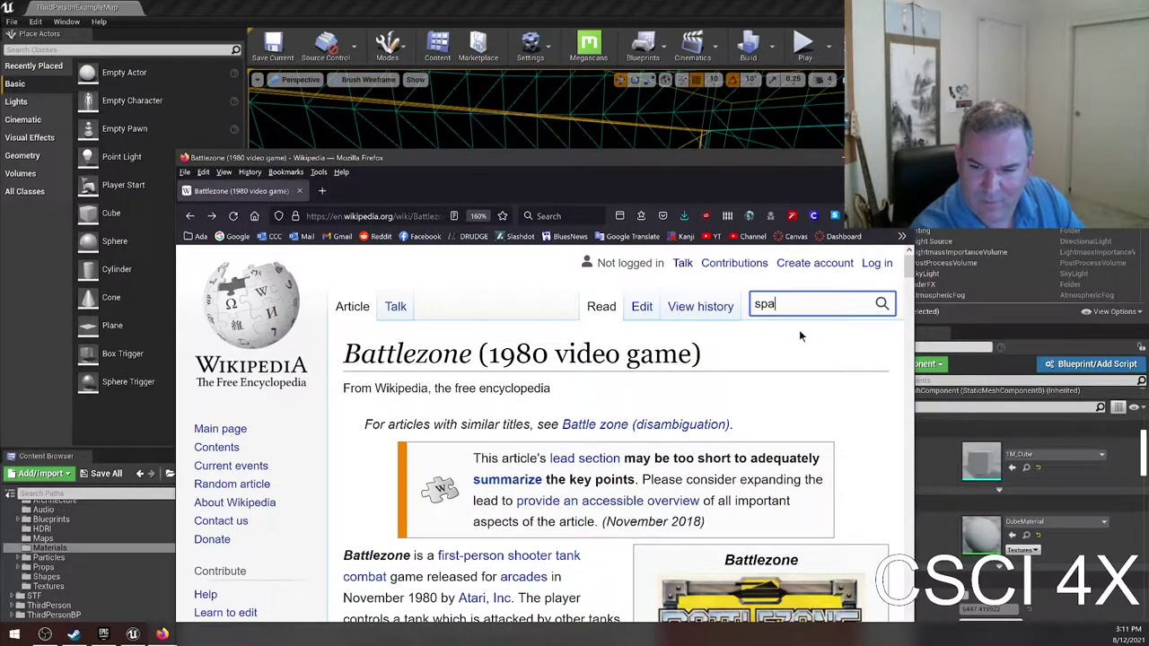
text(ce invaders)
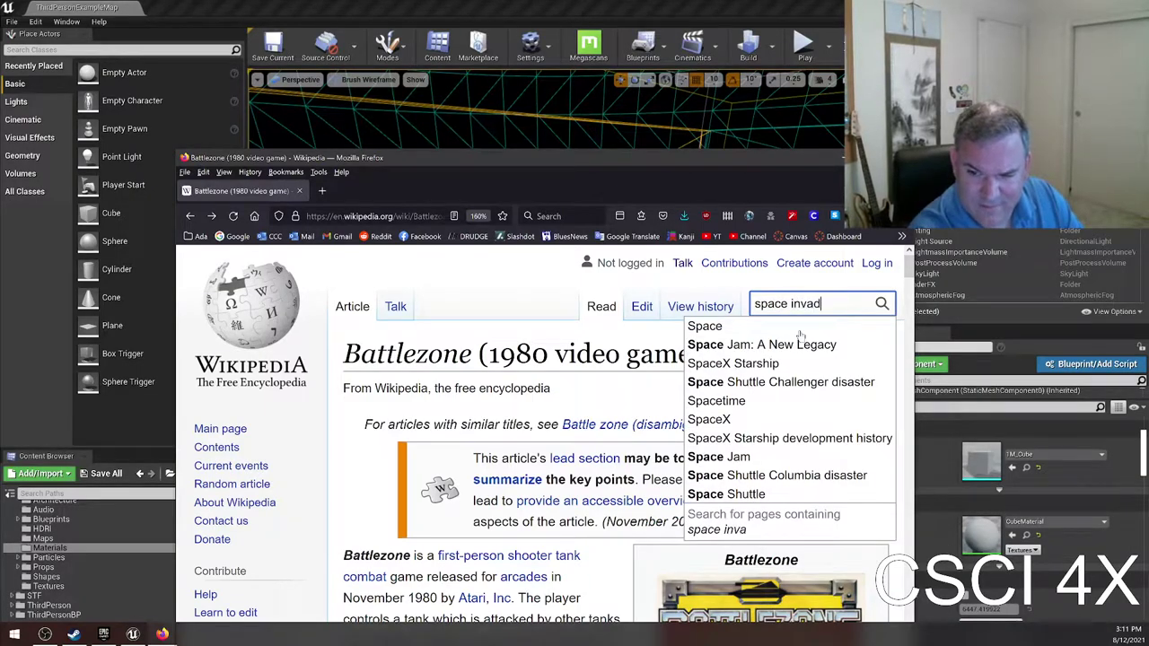
key(Return)
drag(480, 467, 505, 468)
Search Wikipedia for 'popeye' and open the Popeye (video game) article from disambiguation.
click(803, 304)
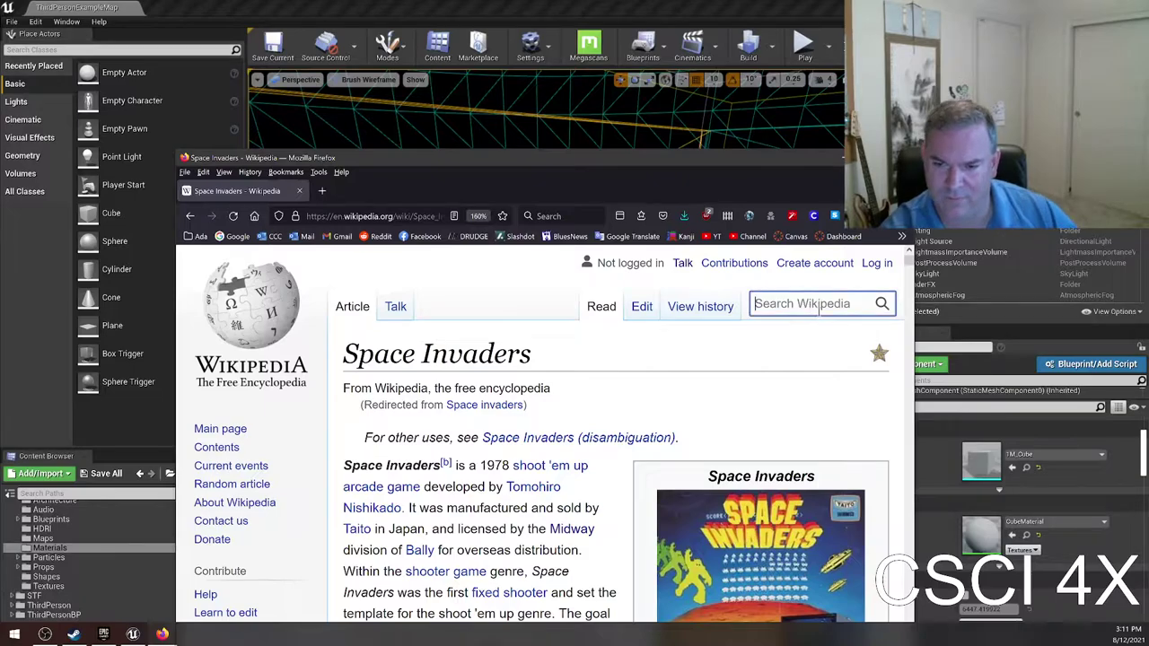
text(popeye)
key(Return)
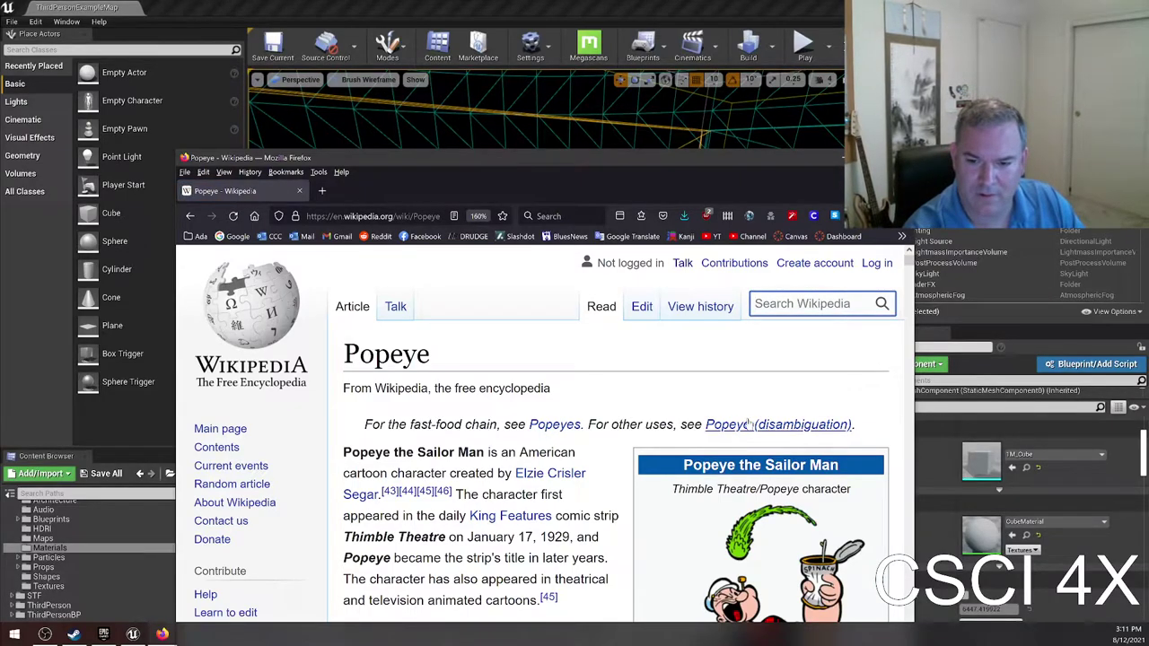
click(749, 425)
scroll(601, 450, down, 5)
scroll(601, 450, up, 1)
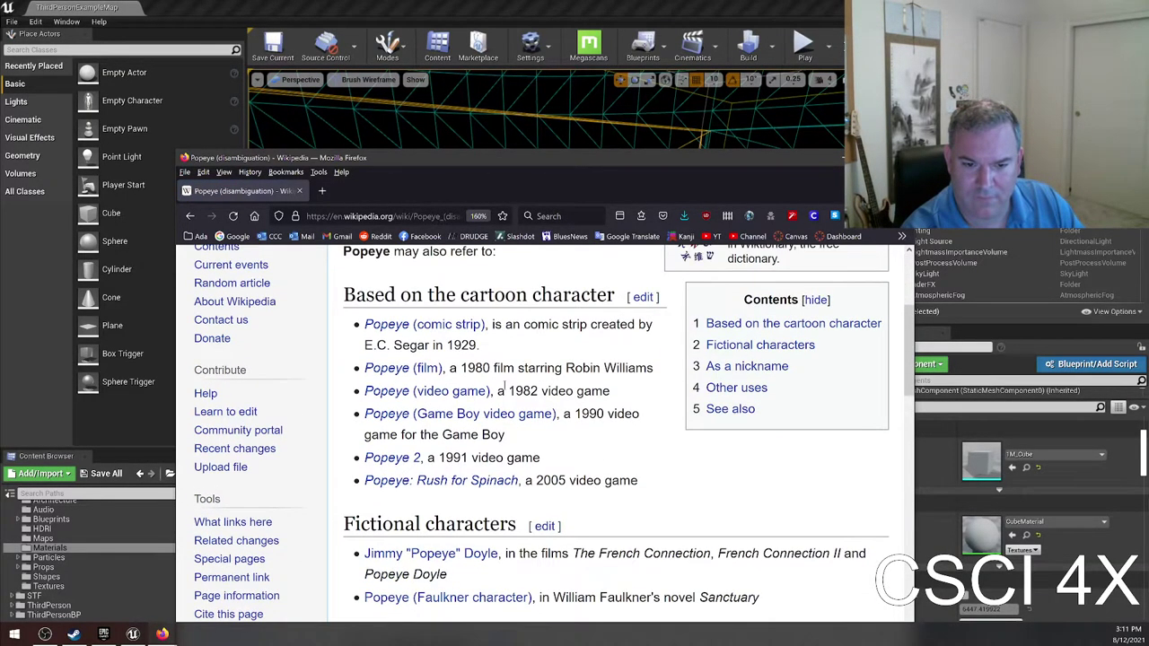
drag(508, 391, 553, 391)
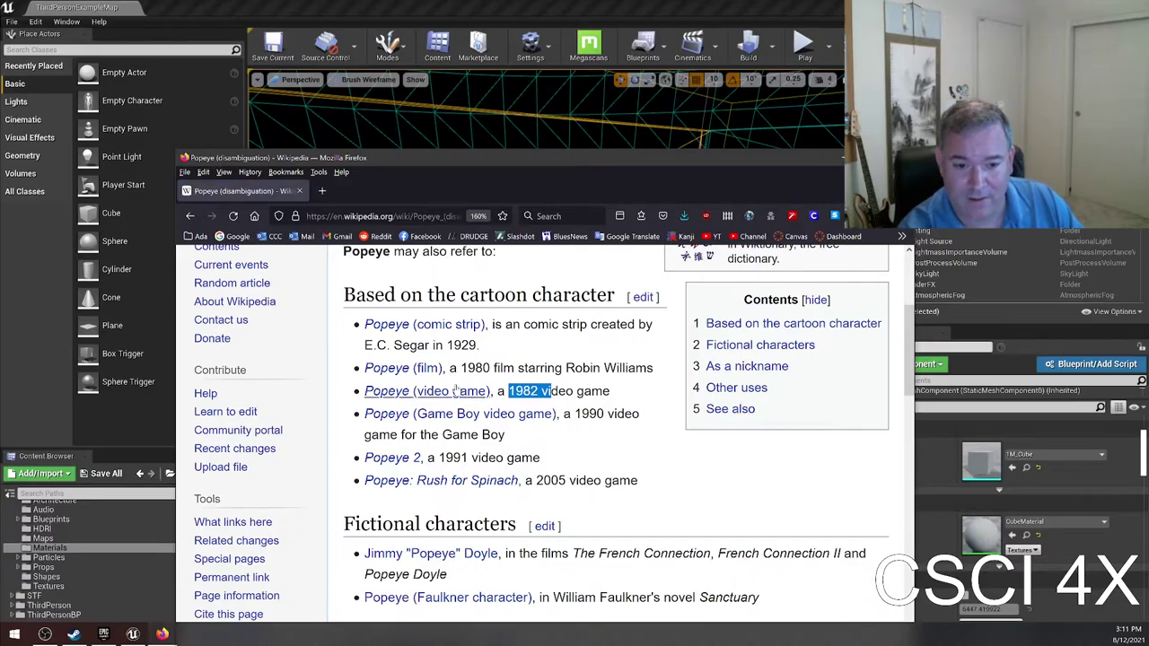
click(461, 392)
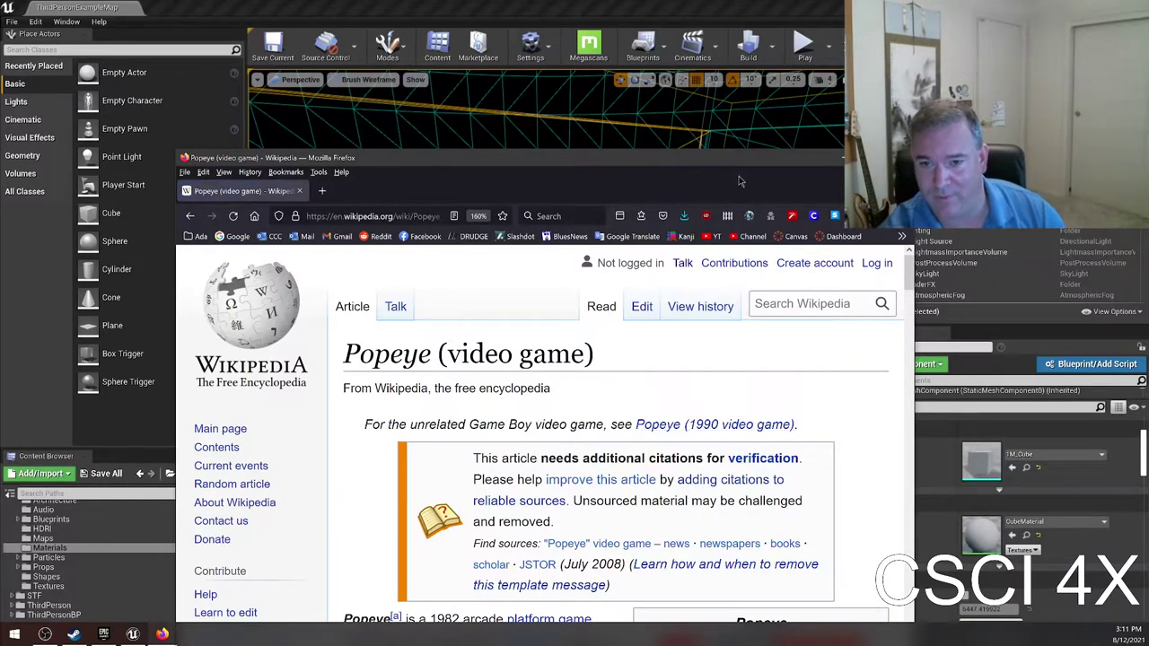
Maximize the browser and enlarge the Popeye title screen and levels screenshot.
double_click(750, 194)
scroll(769, 485, down, 10)
scroll(301, 377, up, 3)
click(301, 377)
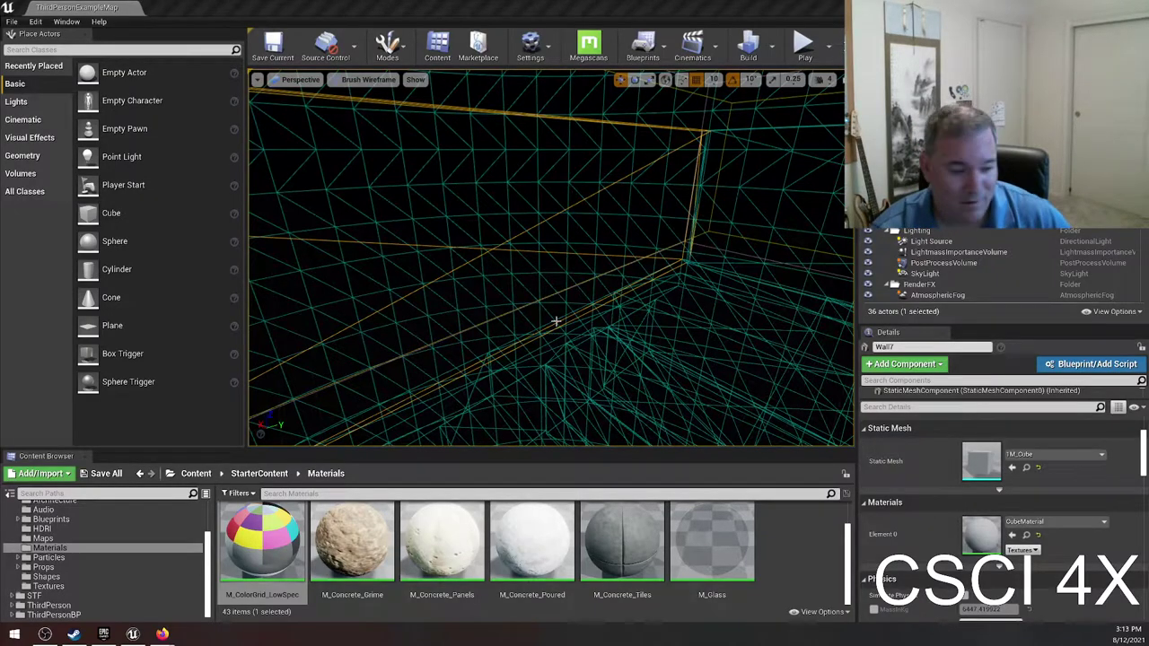
Fly the camera through the level and switch the viewport to Lit.
right_drag(601, 297, 526, 174)
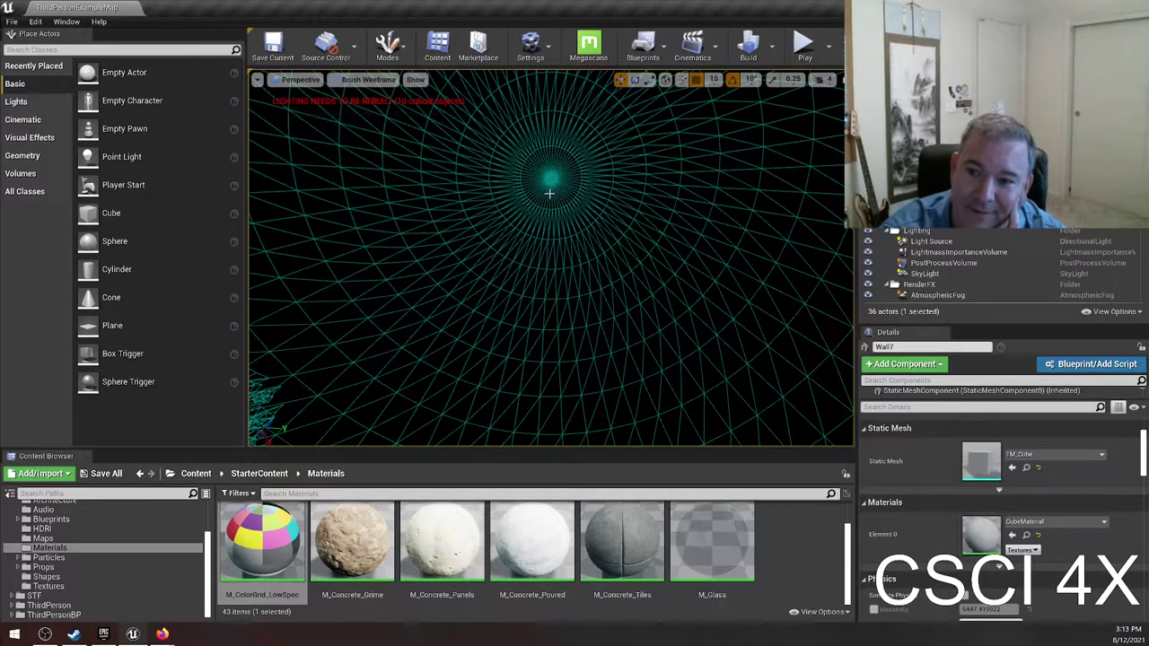
right_drag(510, 81, 510, 26)
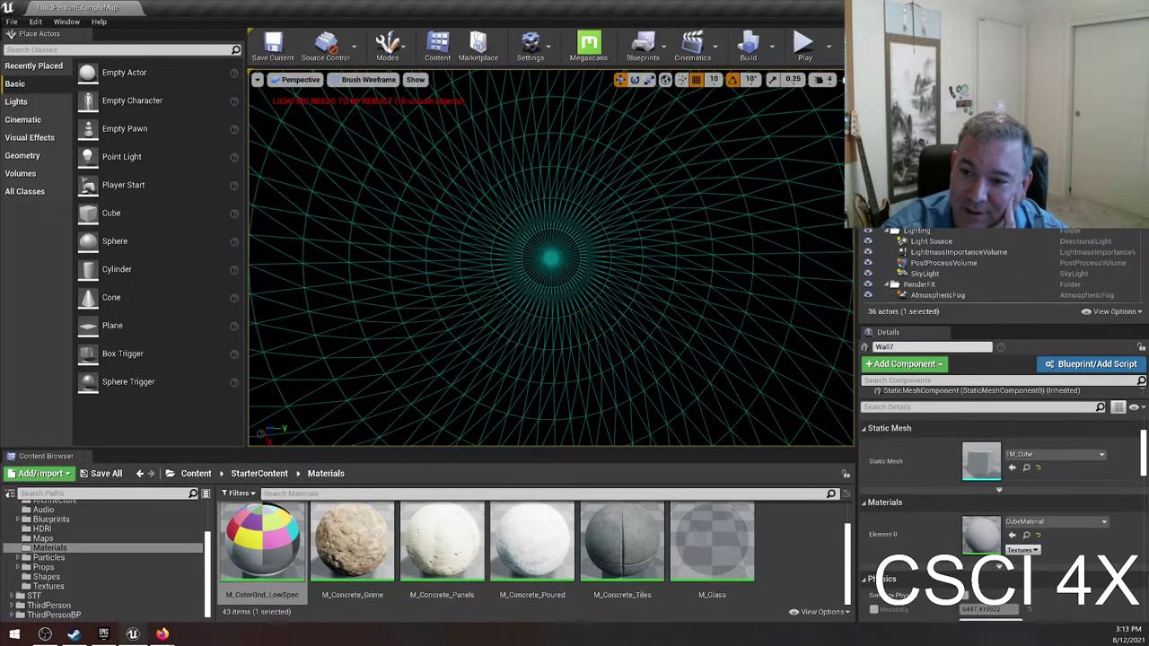
click(357, 79)
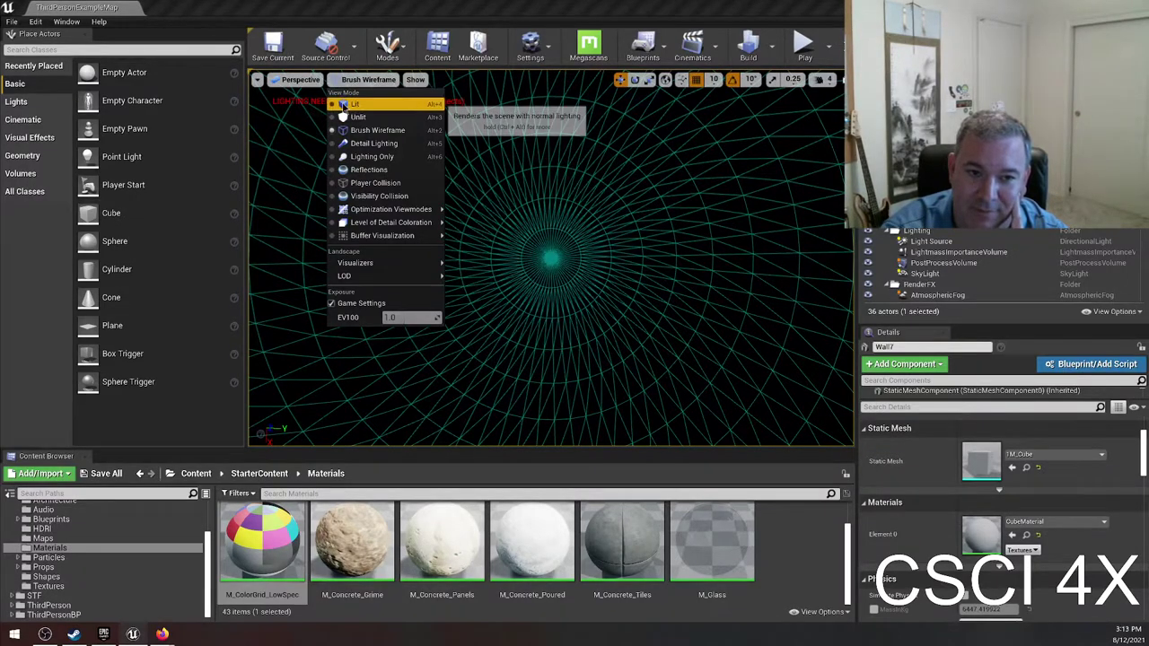
click(386, 102)
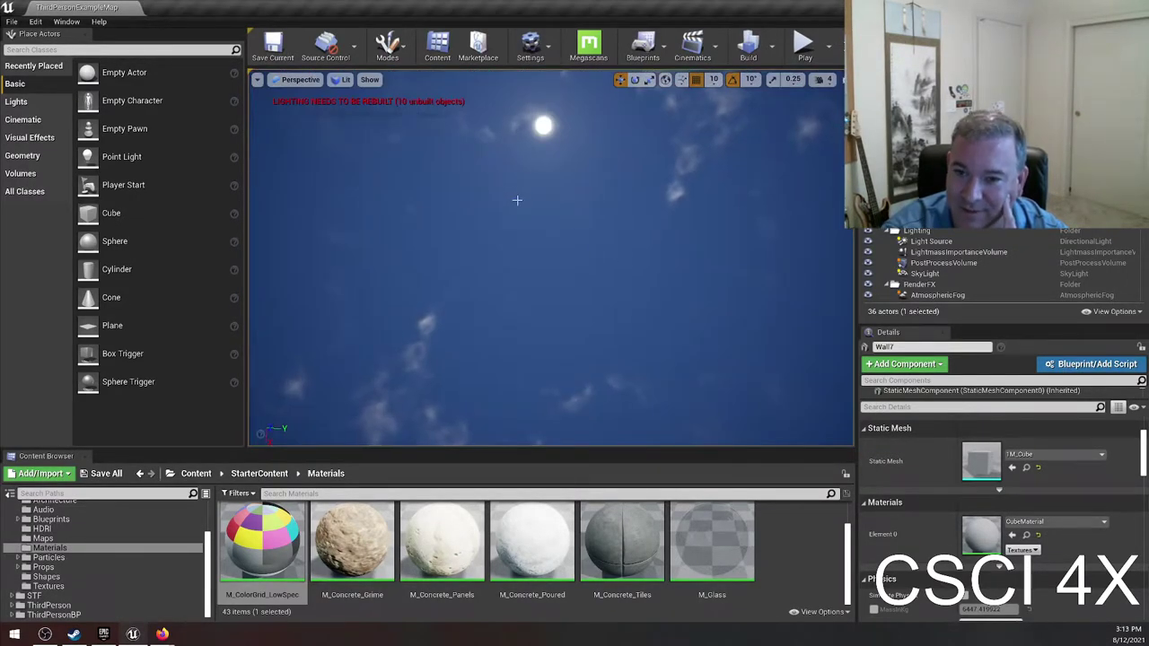
Toggle back to Brush Wireframe, turn the camera around the dome, and finish in Lit.
click(342, 80)
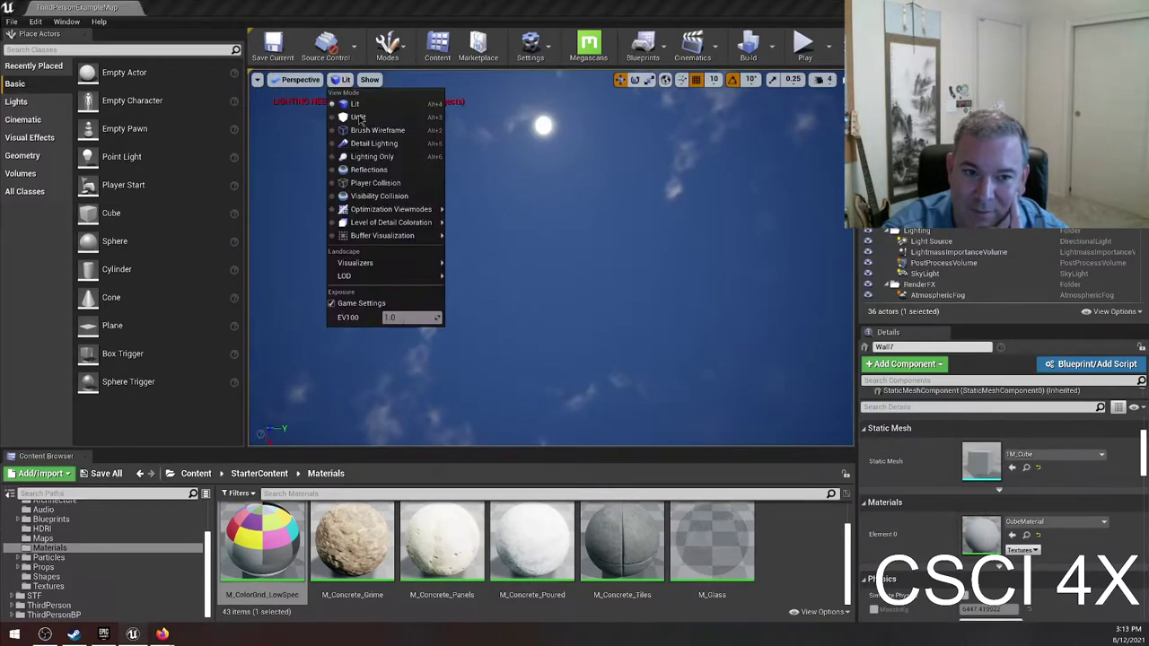
click(371, 132)
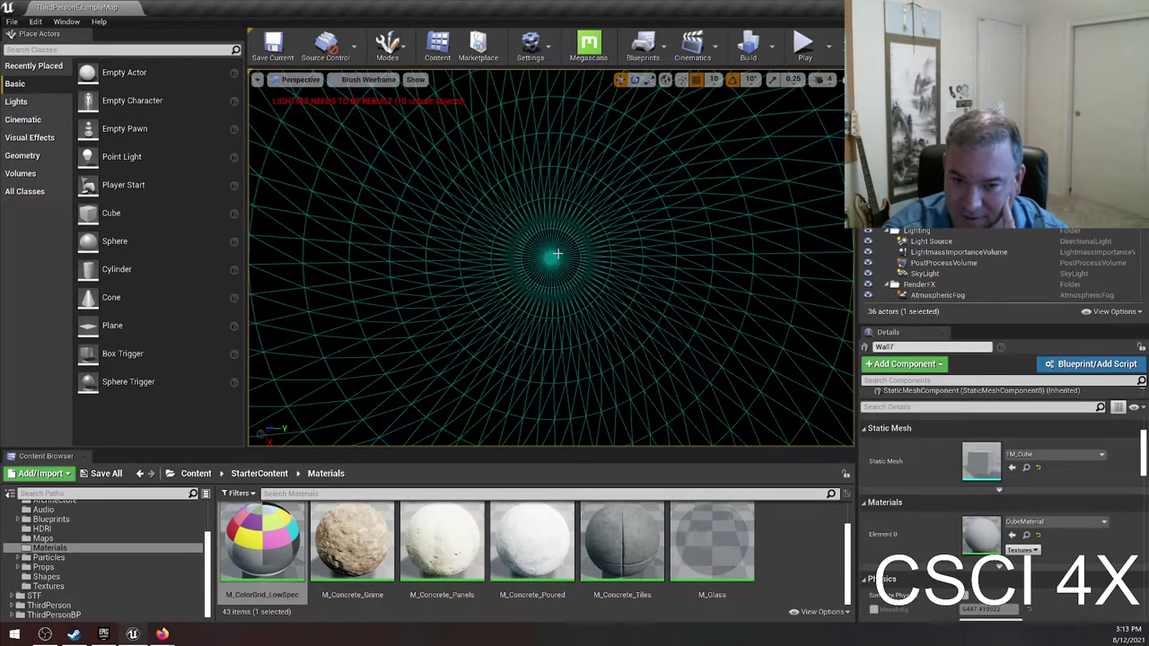
right_drag(641, 259, 677, 268)
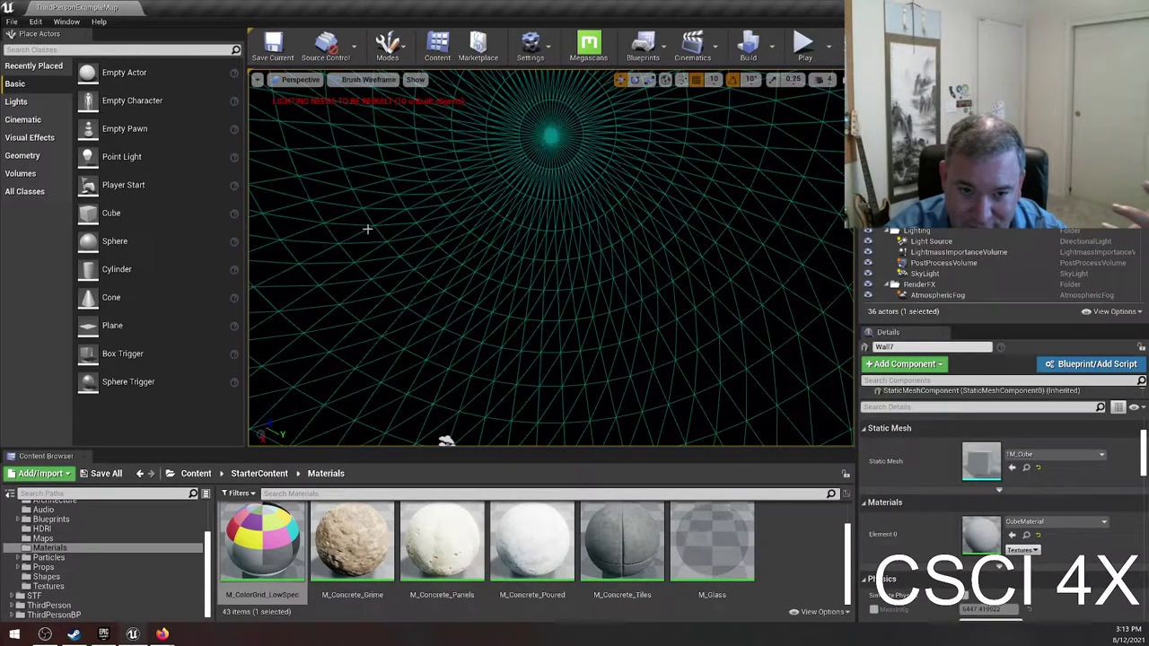
right_drag(717, 321, 692, 305)
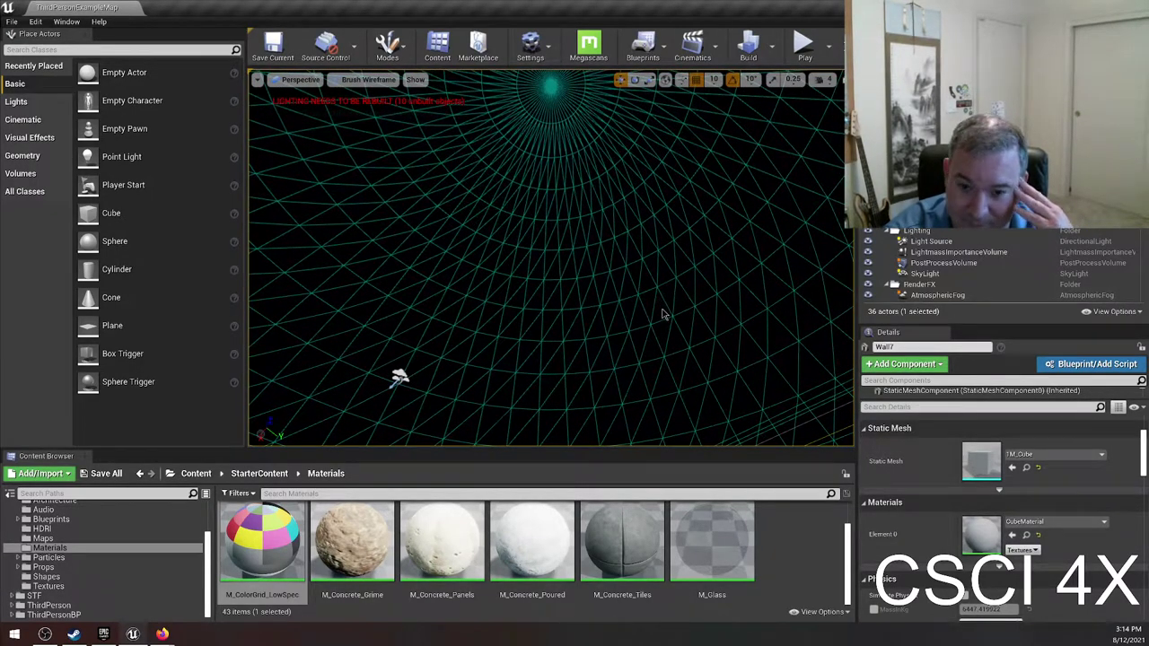
click(374, 79)
click(377, 102)
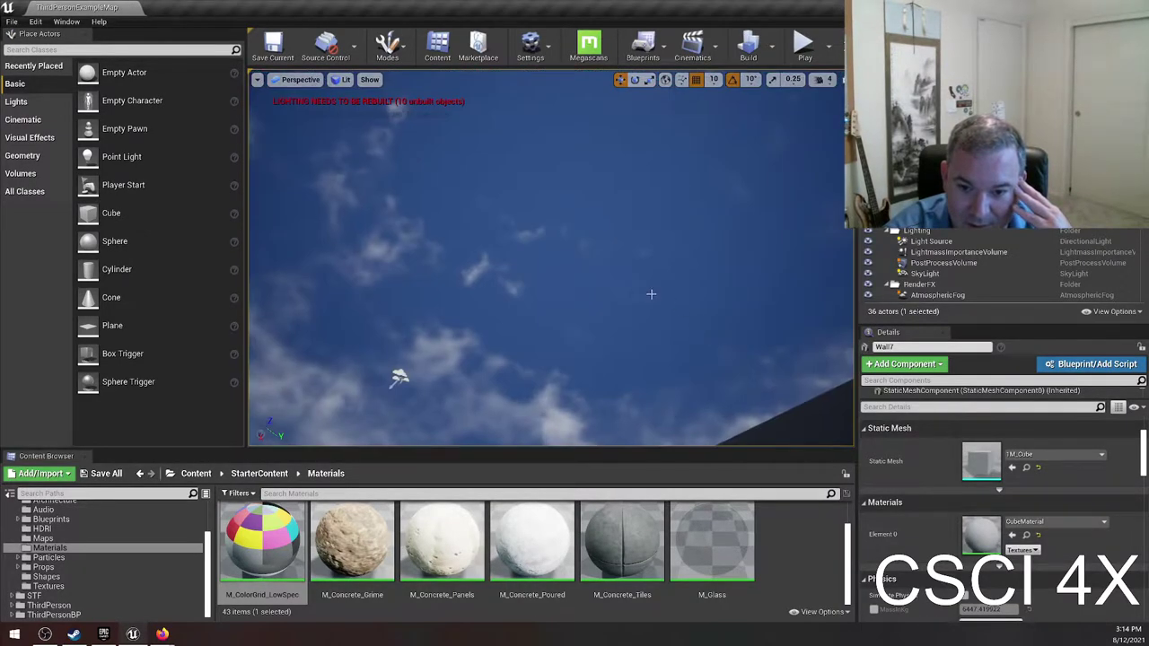